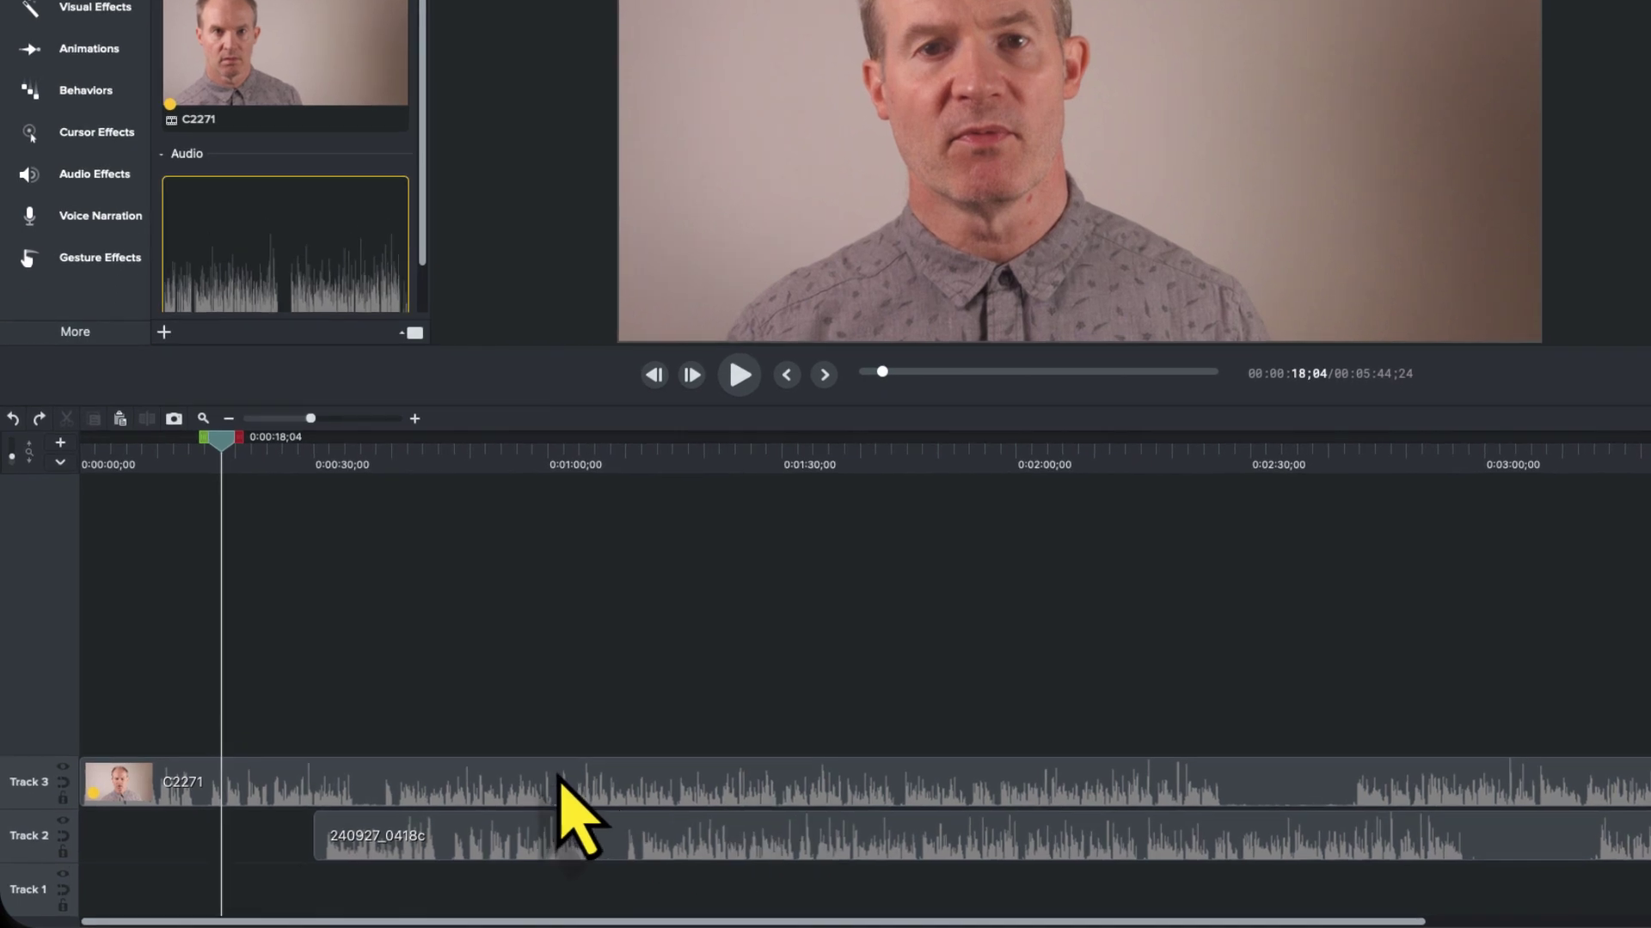
# Separate the video and audio of the C2271 clip on Track 3
pyautogui.click(382, 826)
pyautogui.hotkey('ctrl', 'u')
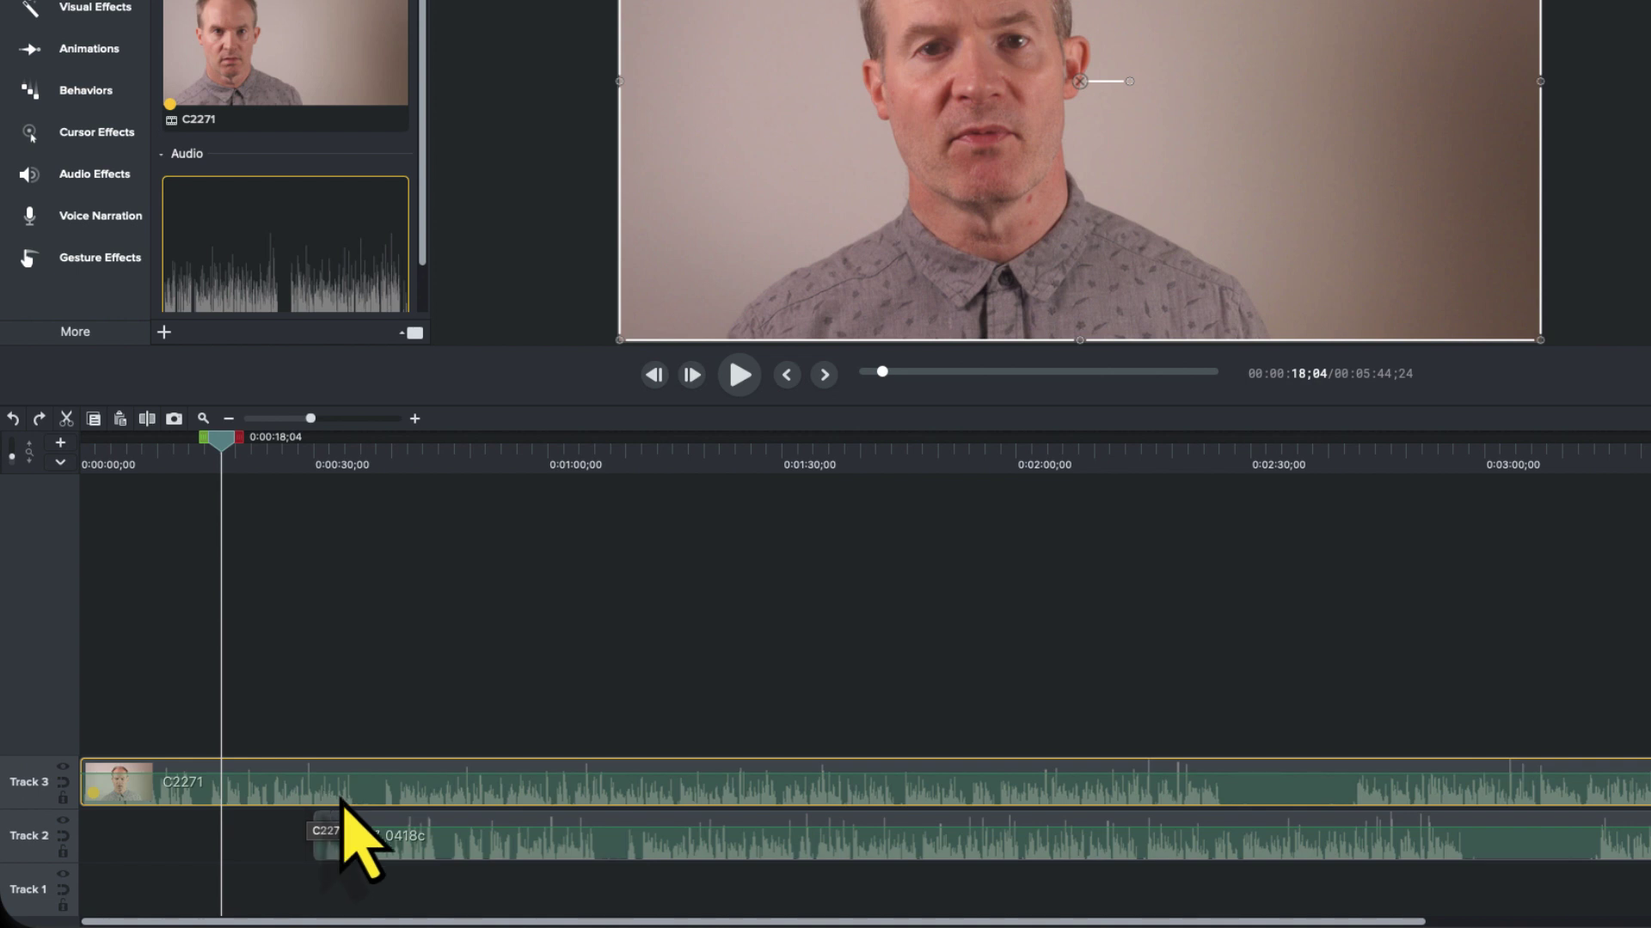
pyautogui.click(396, 845)
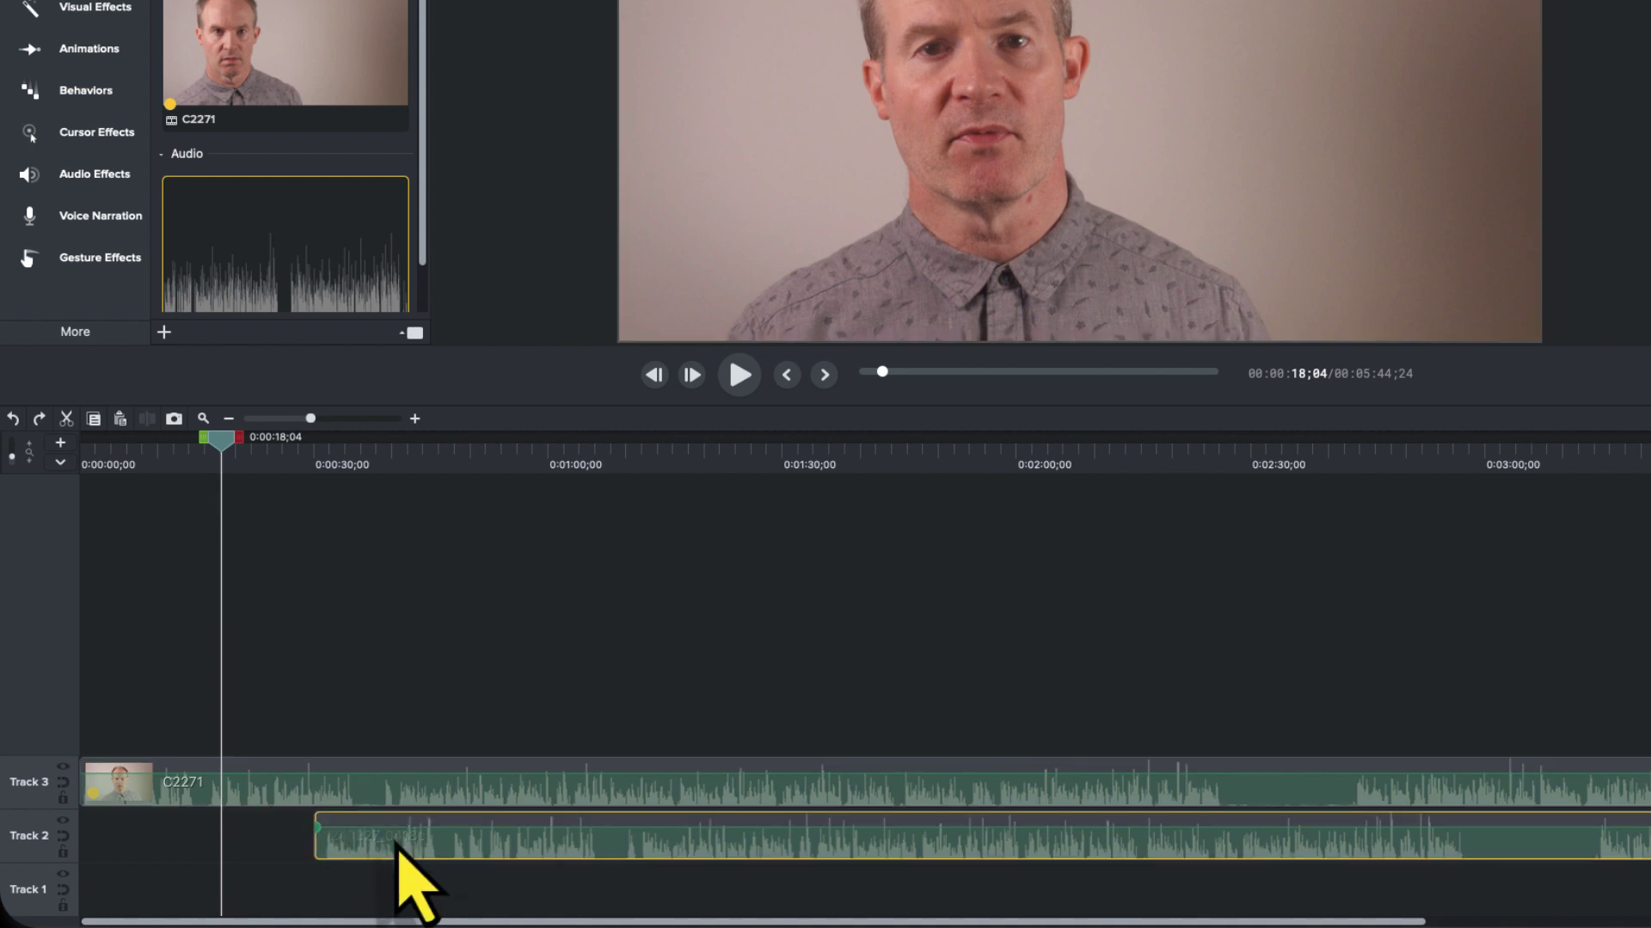
pyautogui.click(577, 798)
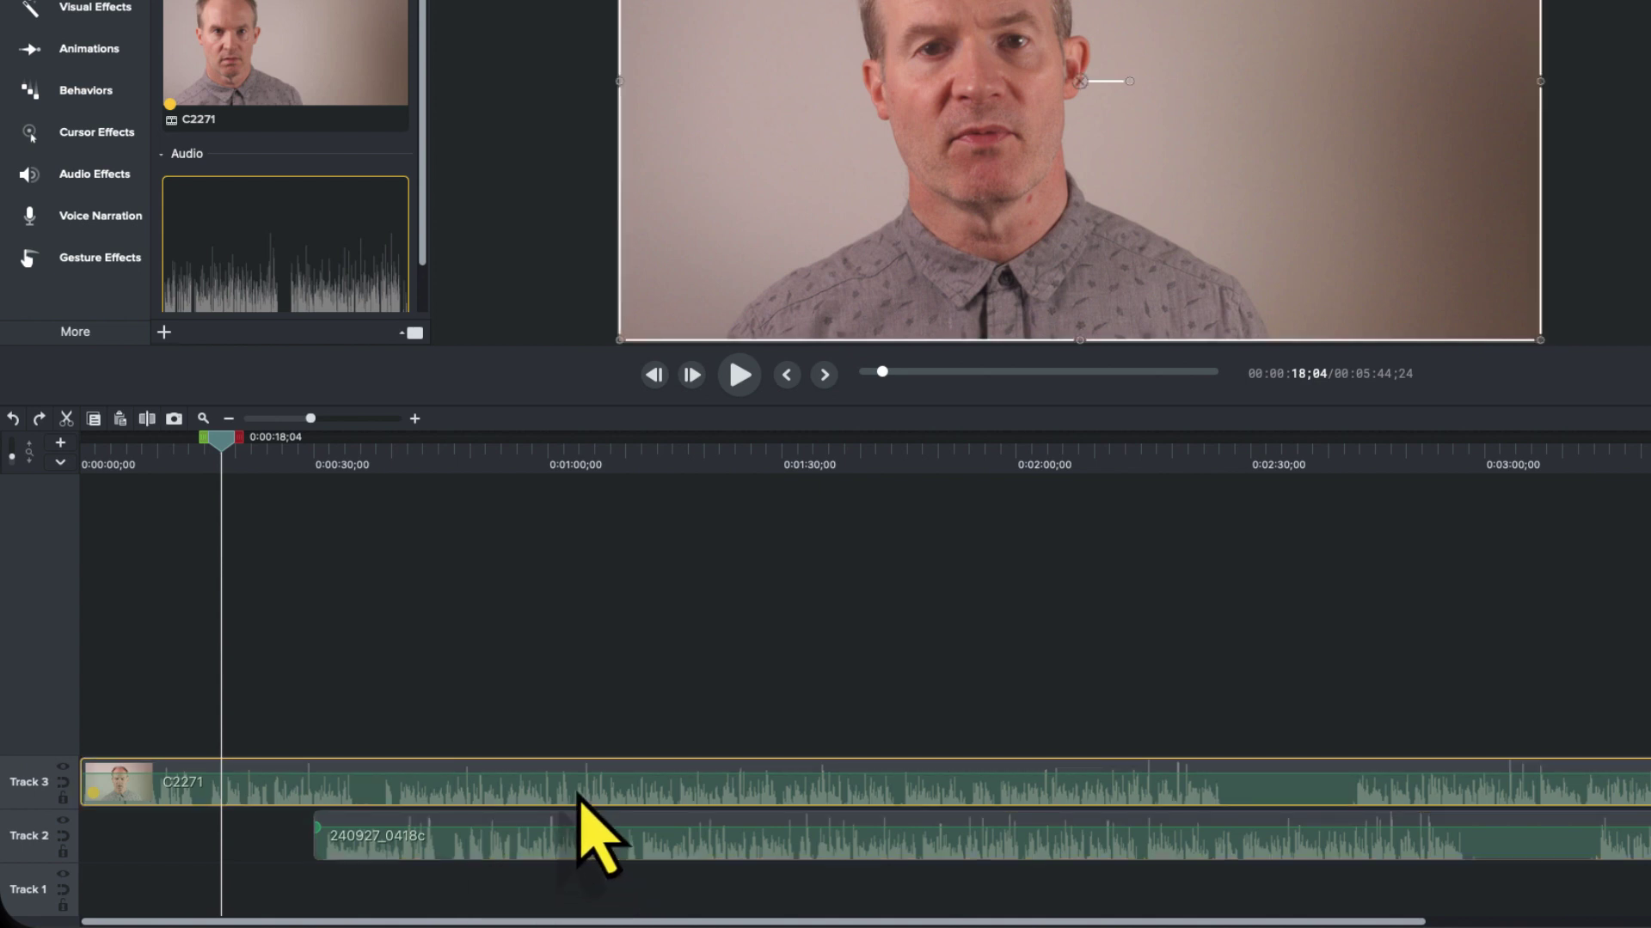
pyautogui.rightClick(1505, 795)
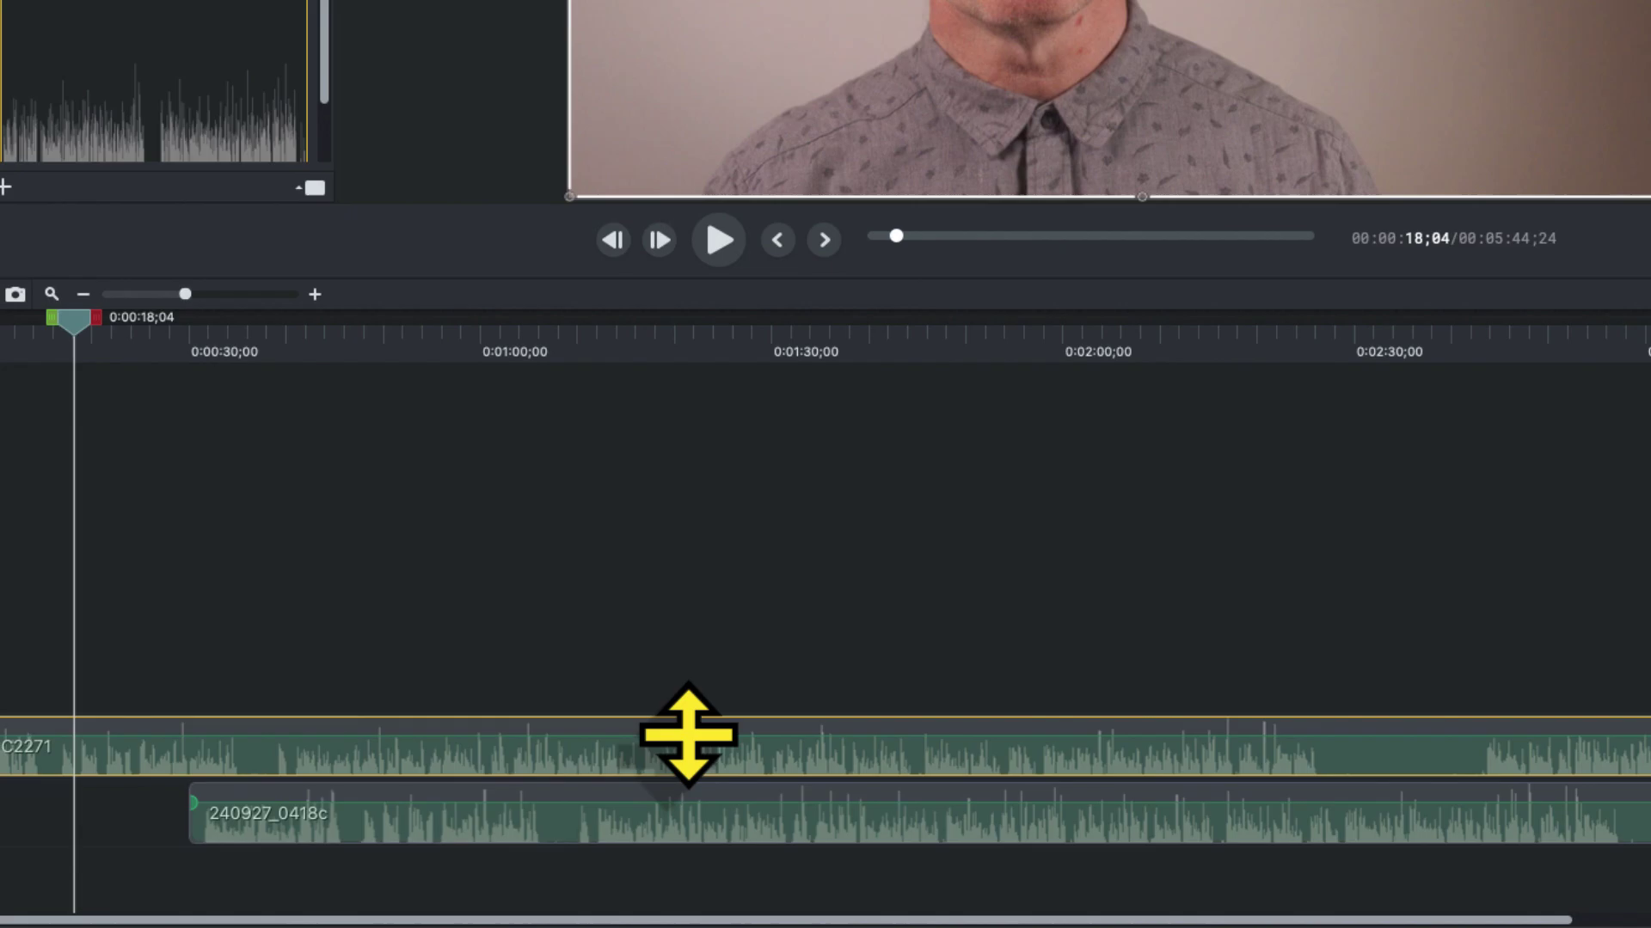
pyautogui.rightClick(715, 772)
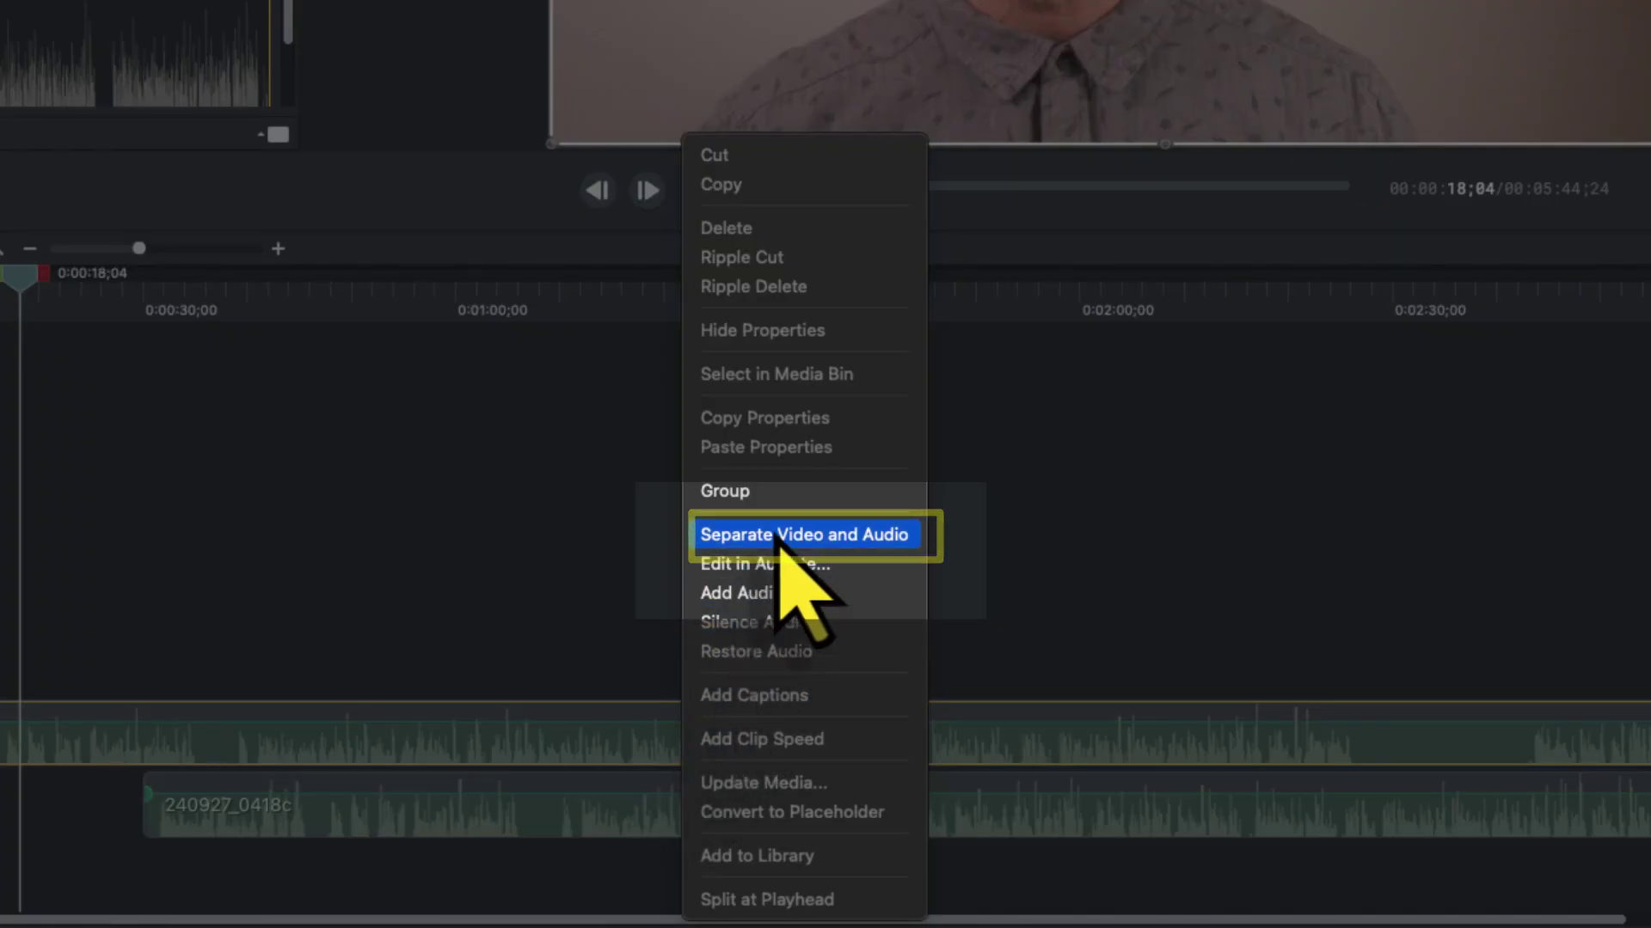
pyautogui.click(778, 535)
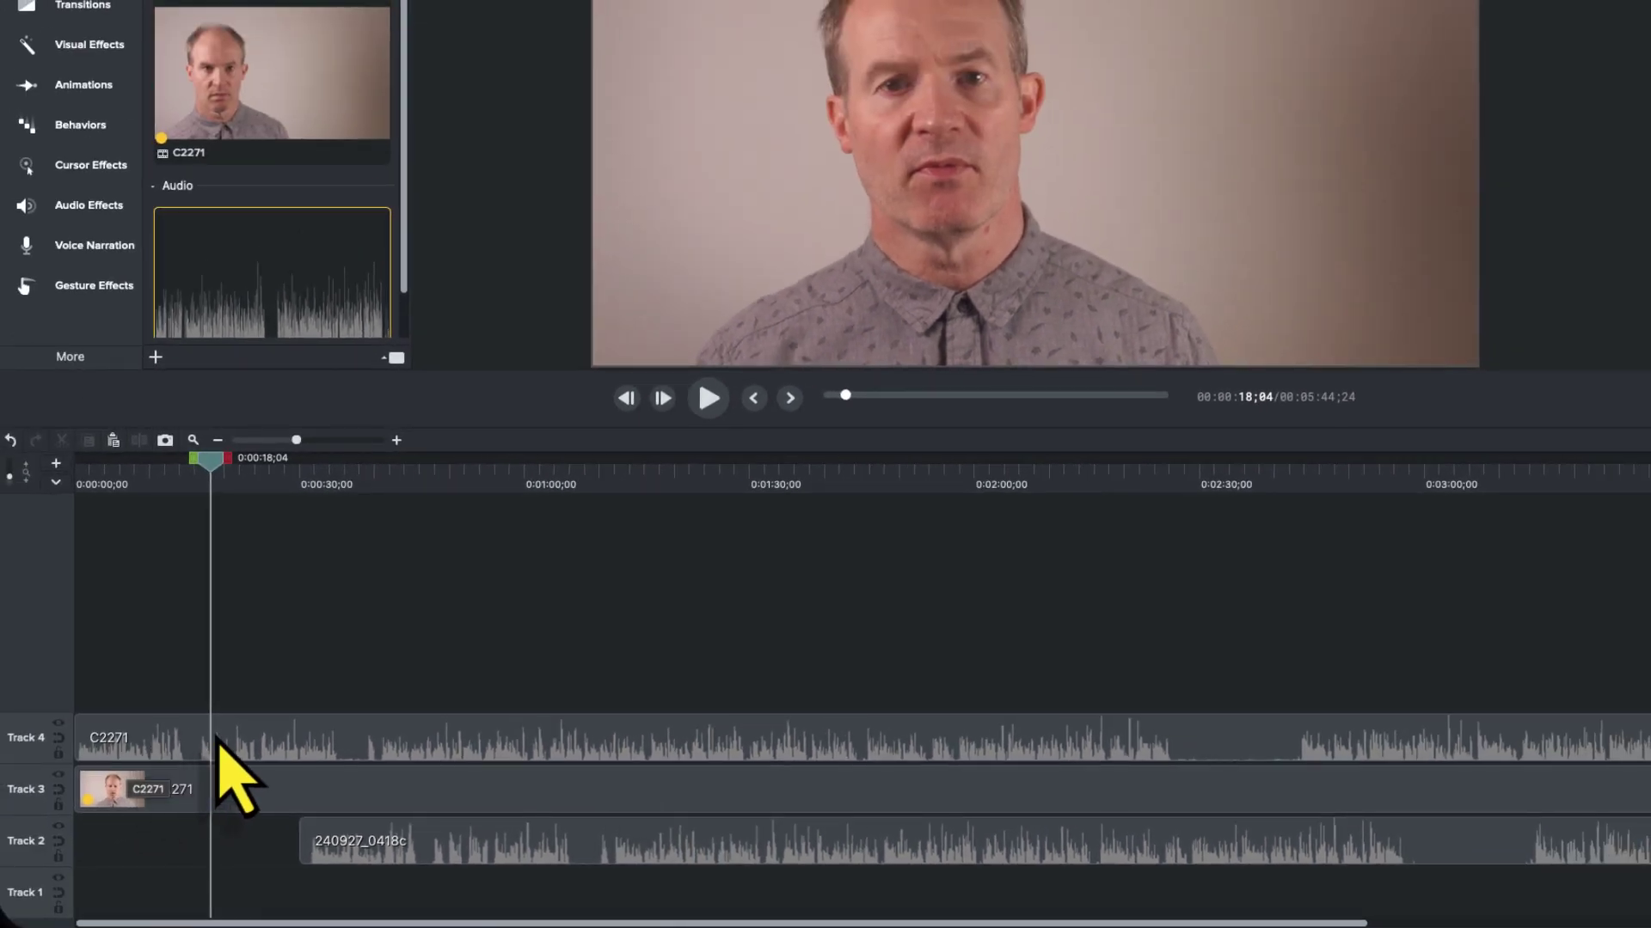
# Move the 240927_0418c audio clip on Track 2 so it starts at about 0:41 on the timeline
pyautogui.press('super+a')
pyautogui.click(258, 791)
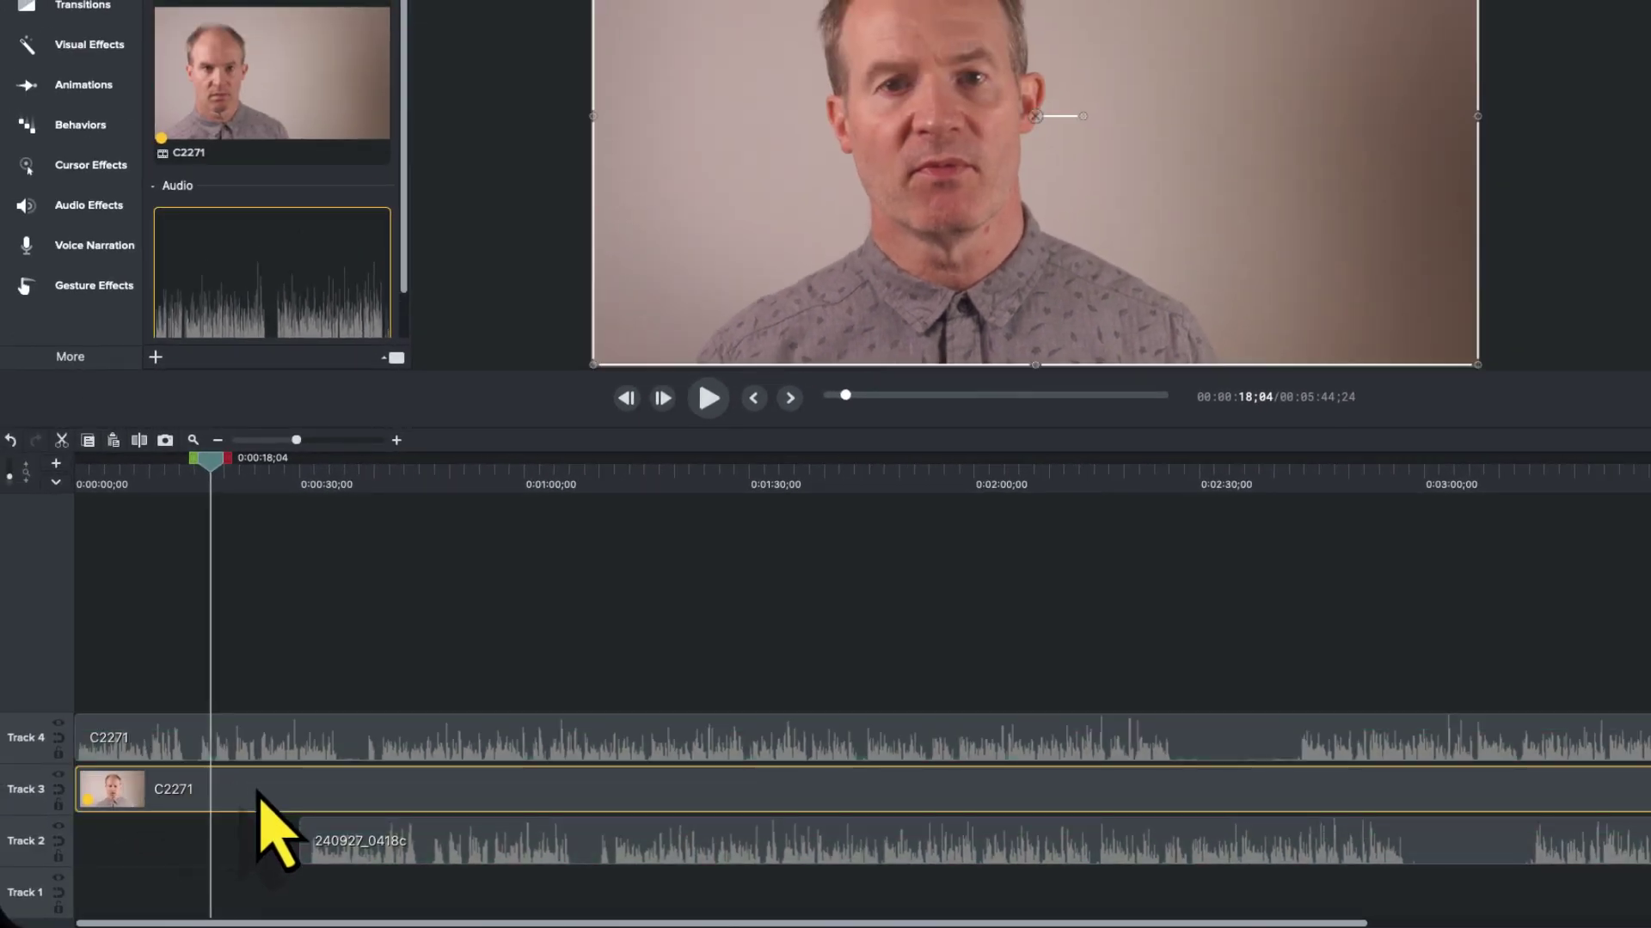
pyautogui.click(289, 755)
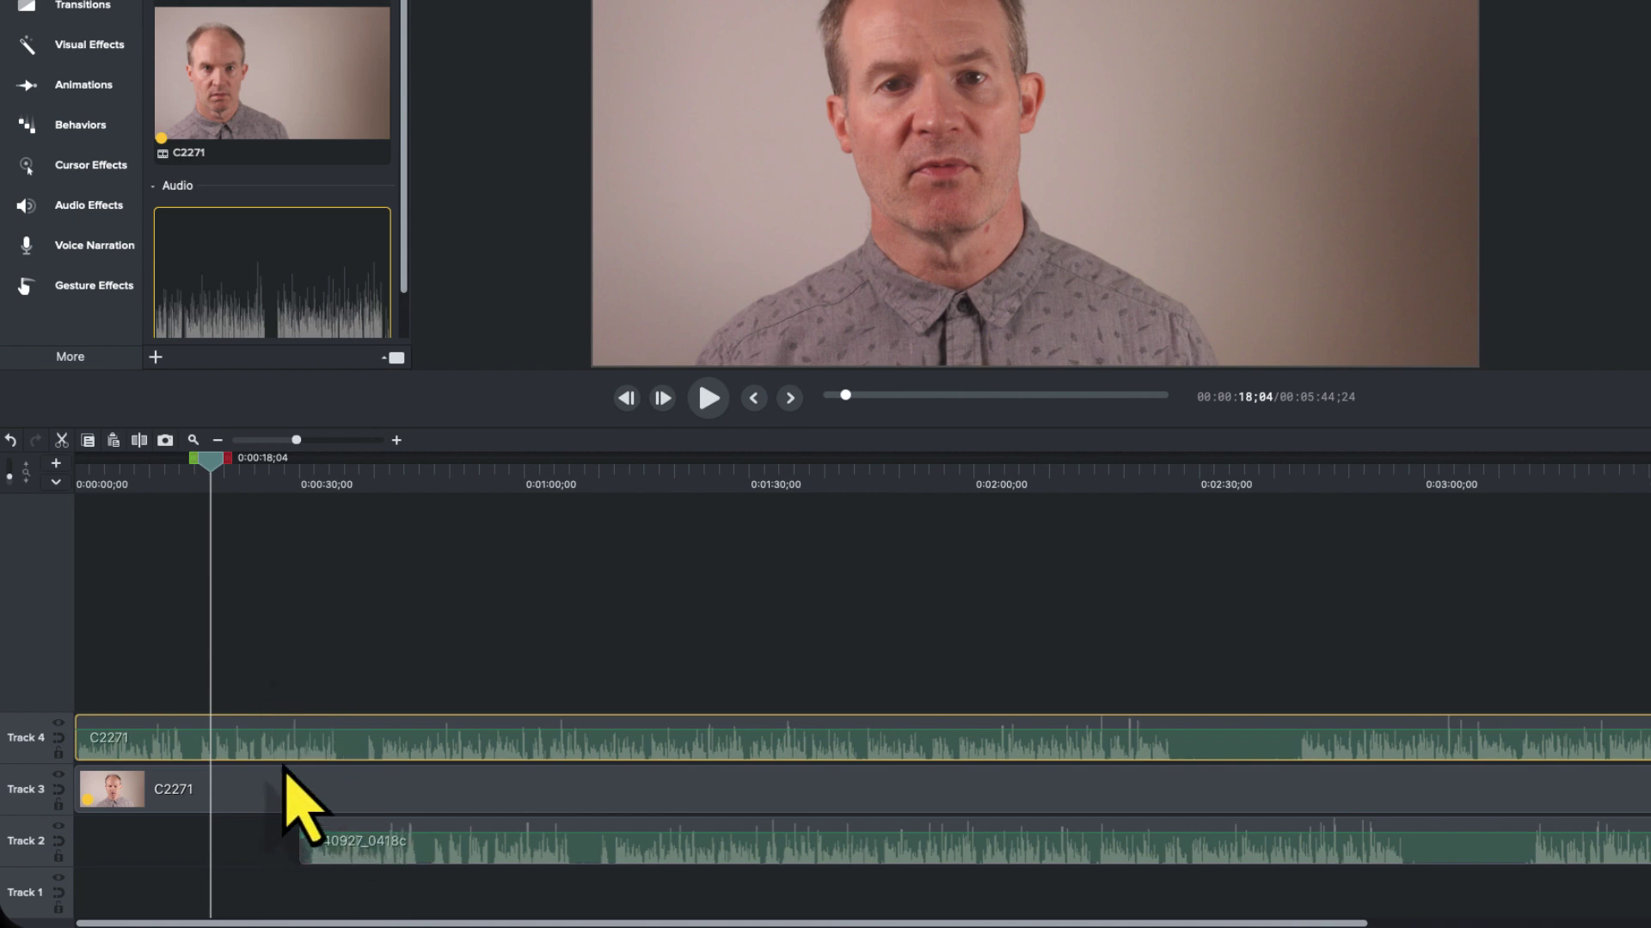
pyautogui.moveTo(417, 860); pyautogui.dragTo(515, 884)
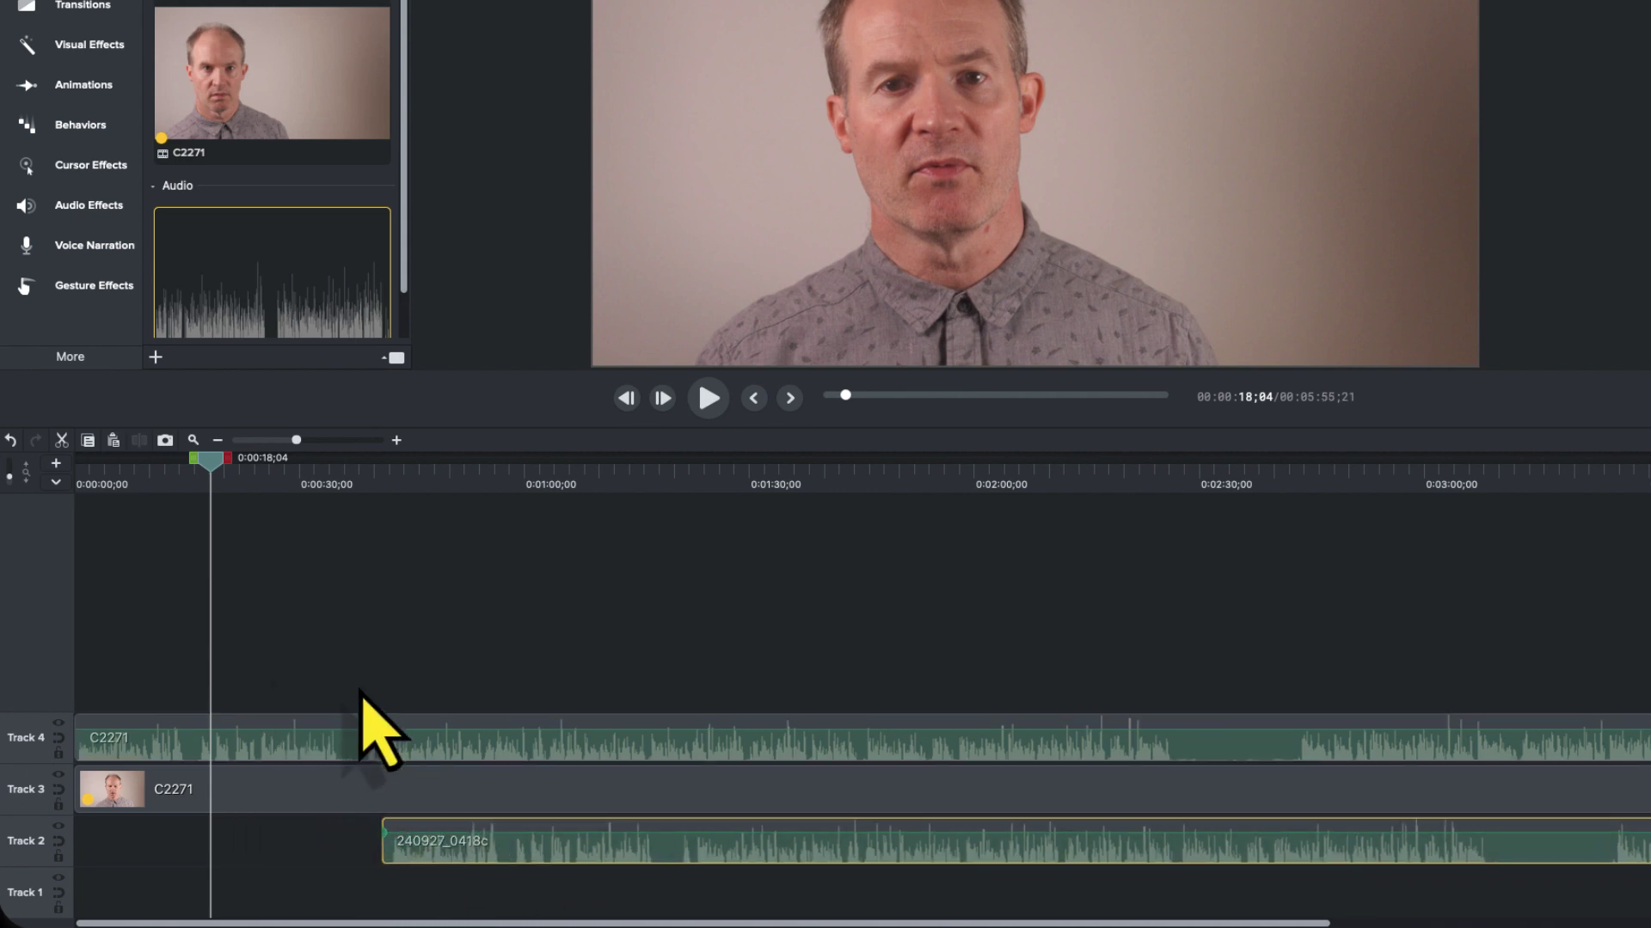
# Play from just before the 240927_0418c clip to find the start of the take, and trim the C2271 video and audio together to about 0:42
pyautogui.click(351, 490)
pyautogui.press('space')
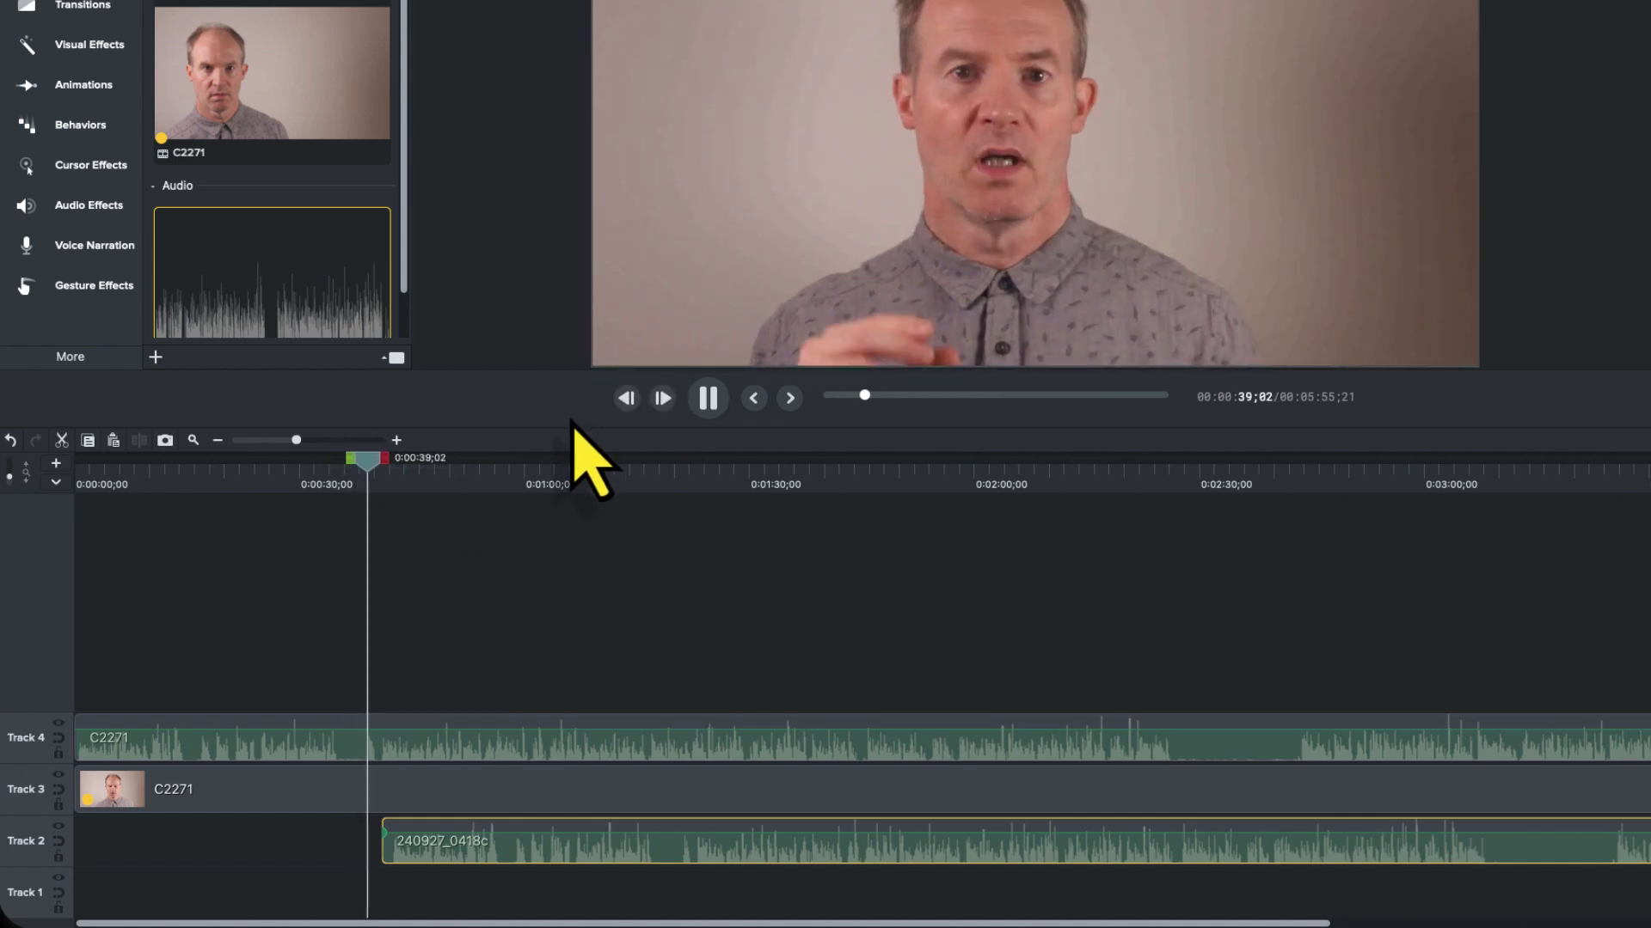
pyautogui.press('space')
pyautogui.press('space')
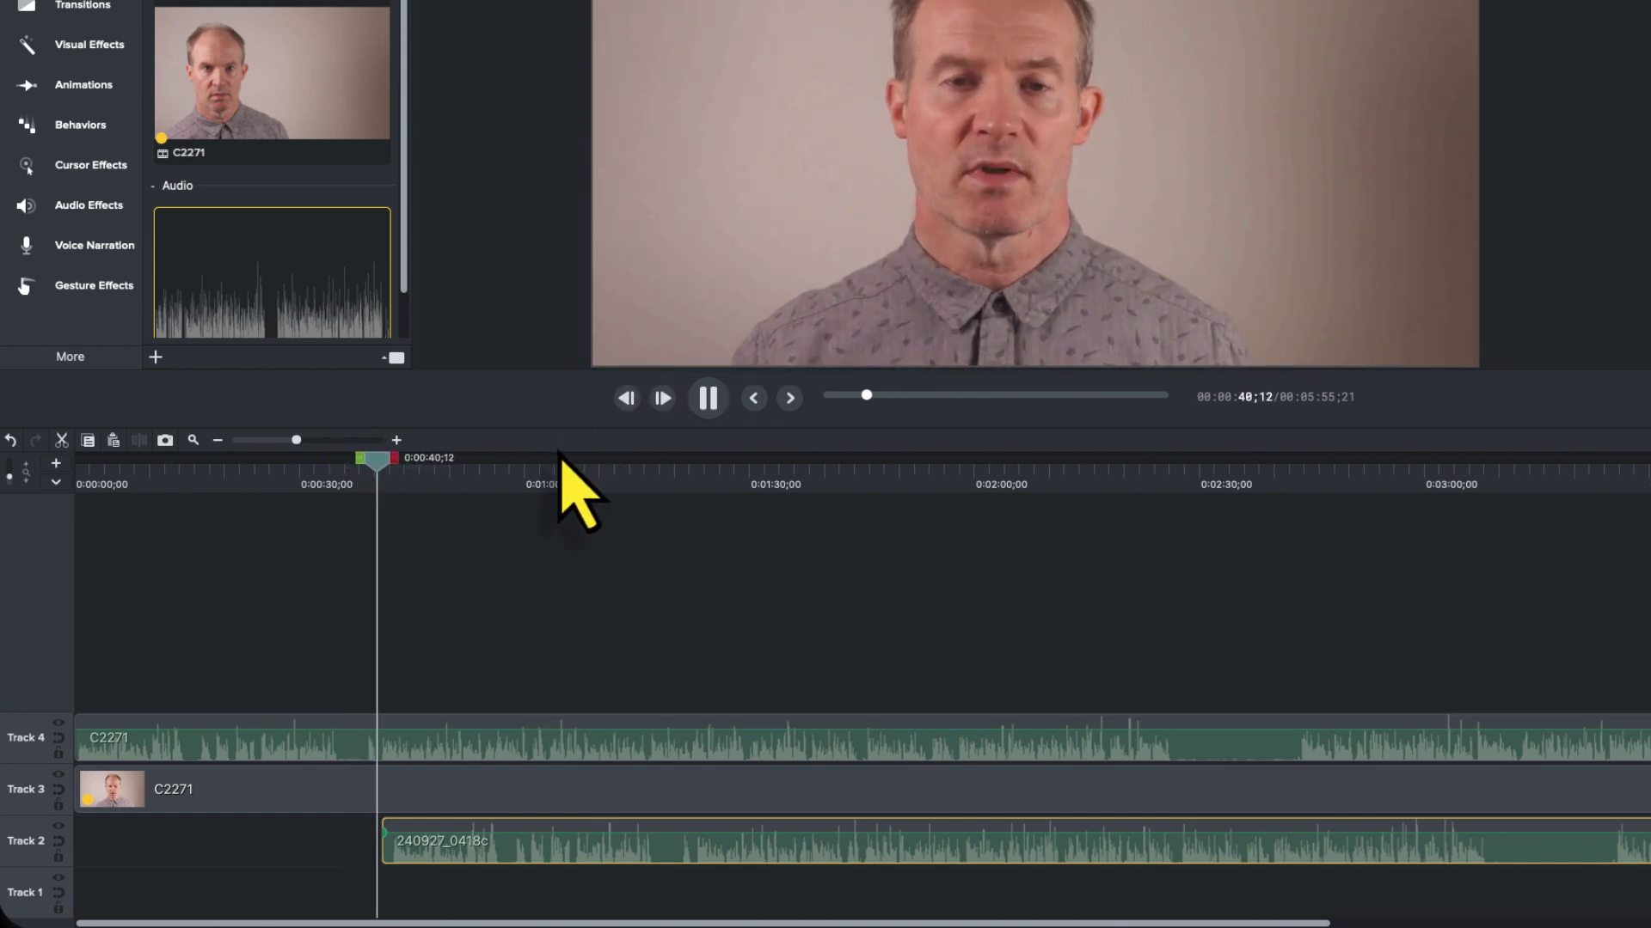
pyautogui.press('space')
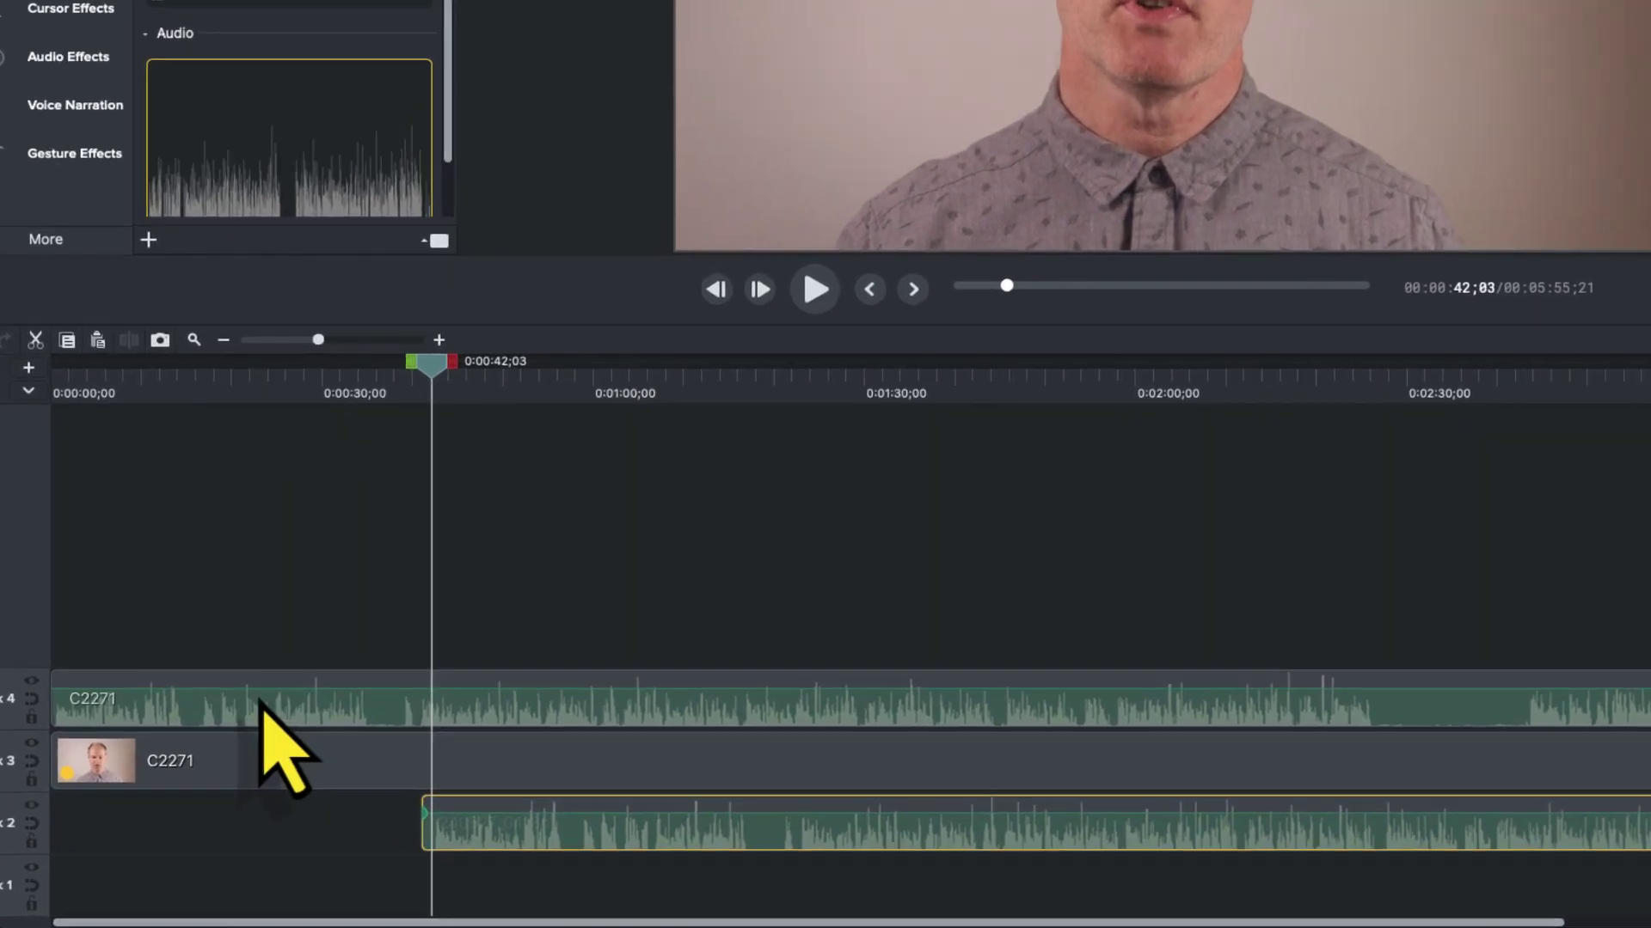
pyautogui.click(248, 741)
pyautogui.keyDown('shift'); pyautogui.click(254, 789); pyautogui.keyUp('shift')
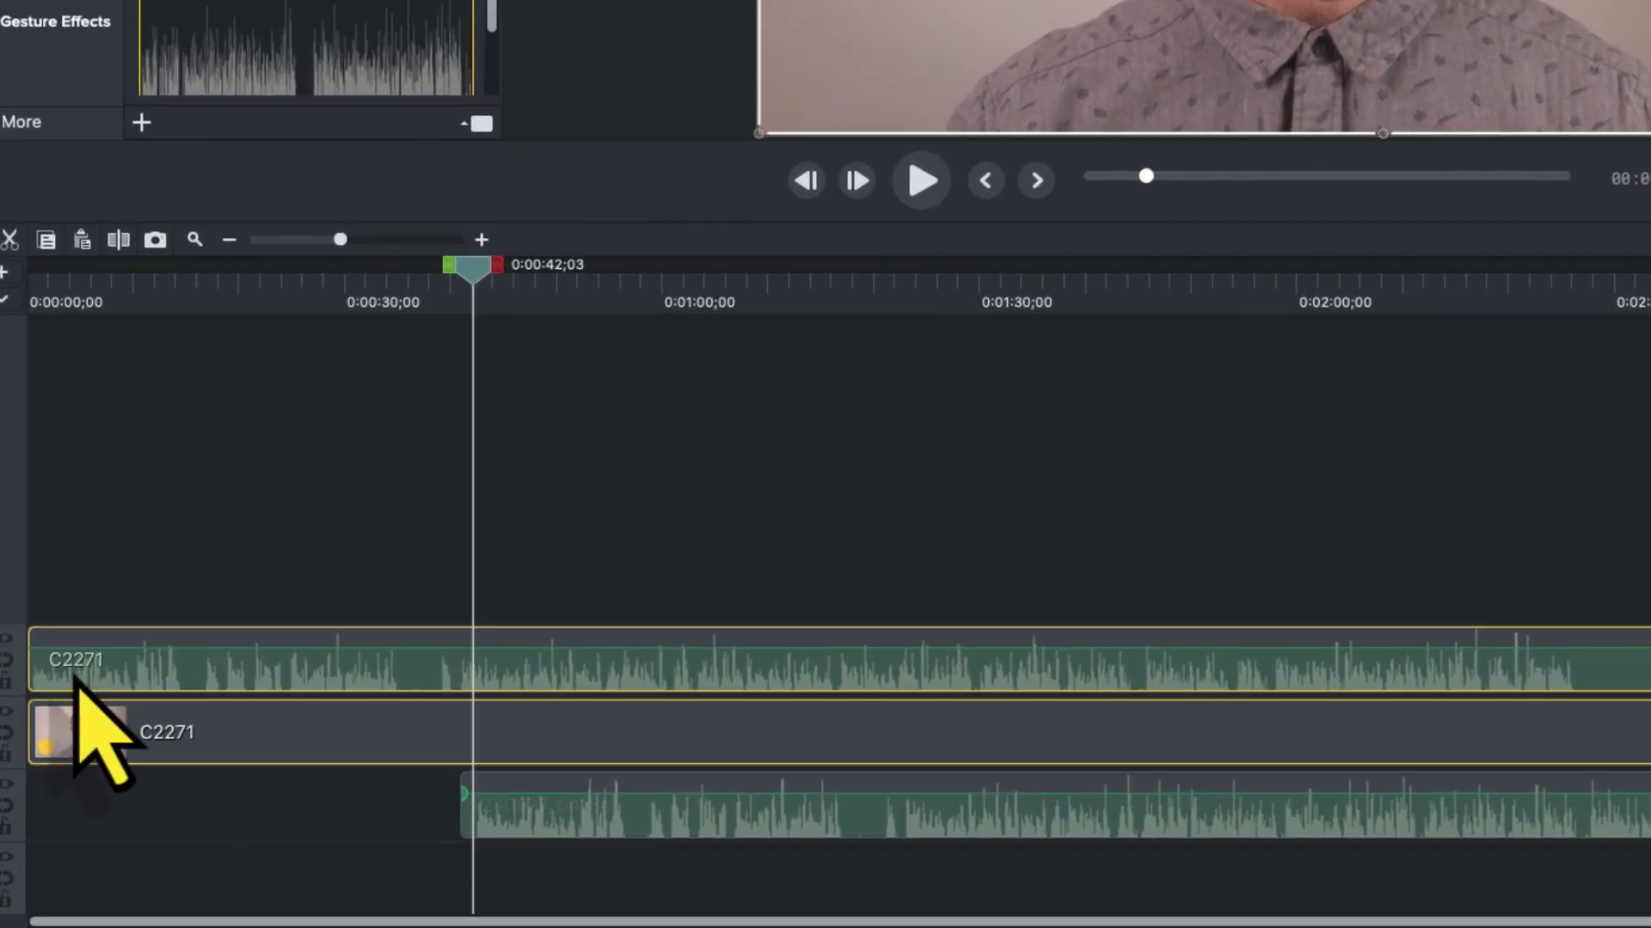
pyautogui.moveTo(38, 674); pyautogui.dragTo(101, 661)
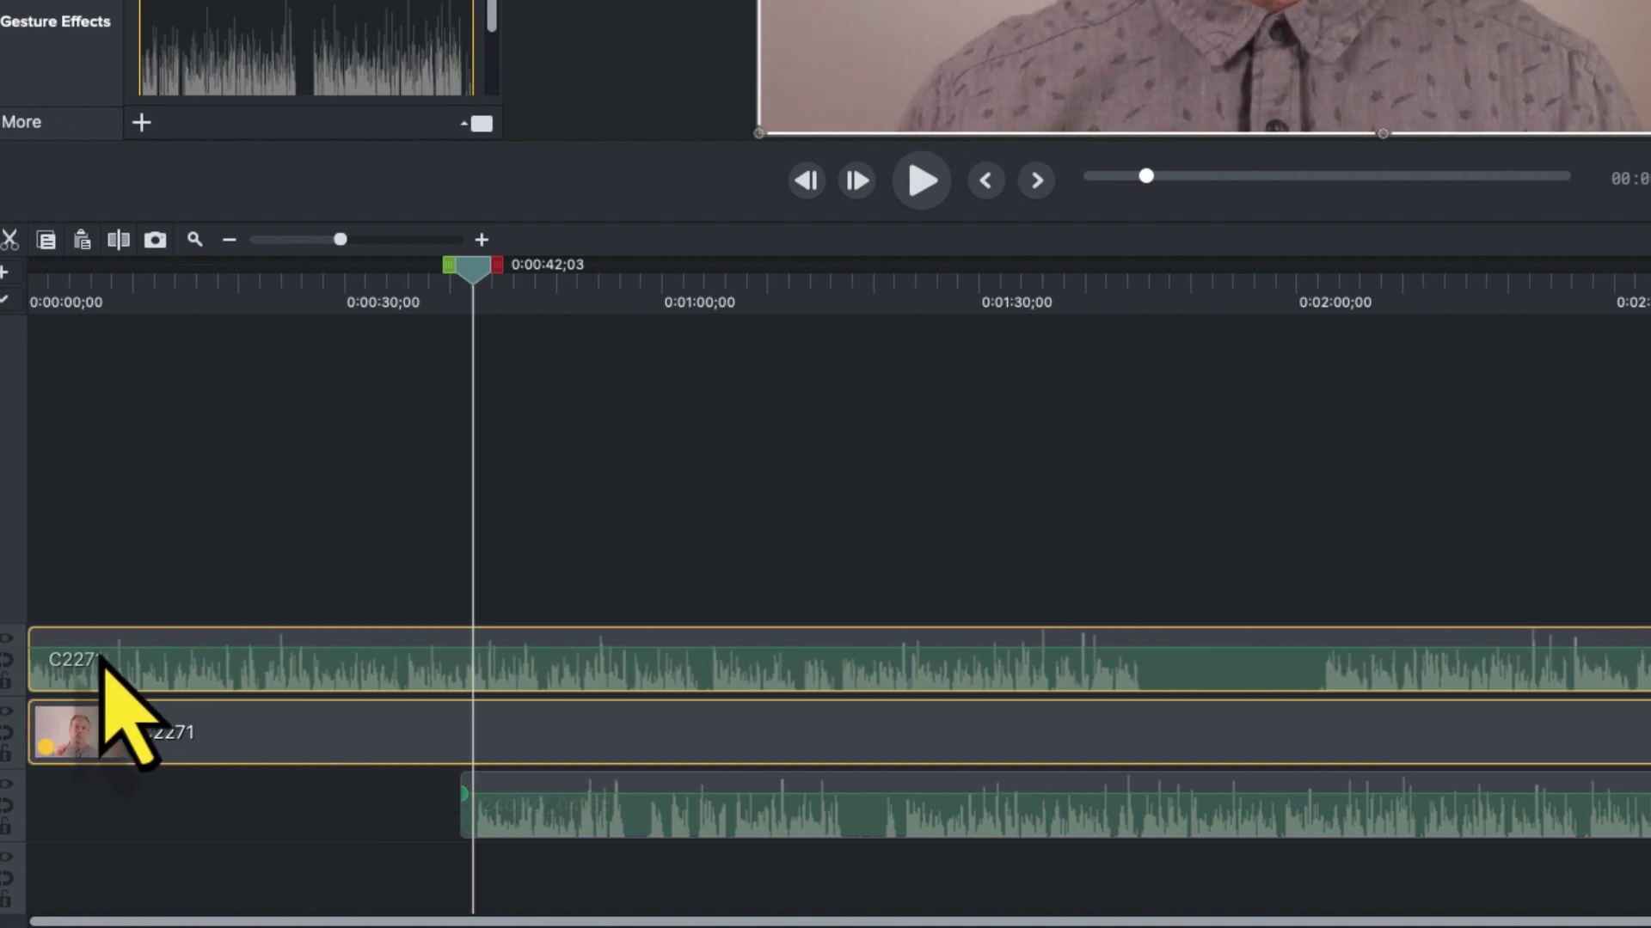
# Play the trimmed C2271 clips from the beginning of the timeline, and turn off Track 4 to isolate the Track 2 audio
pyautogui.click(409, 808)
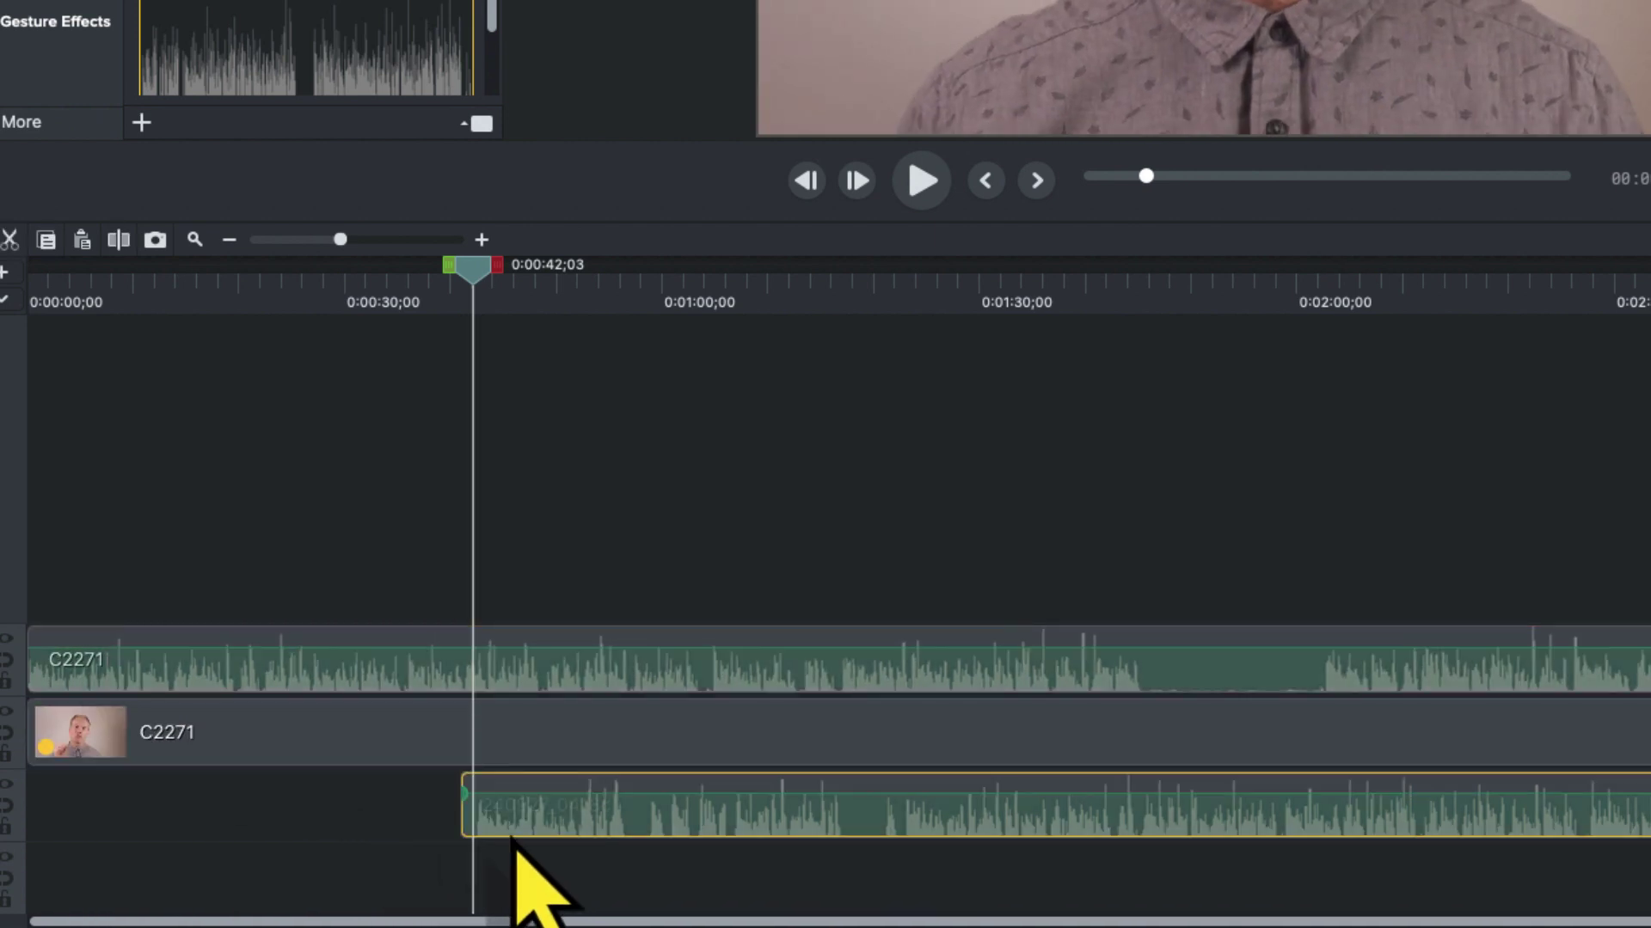
pyautogui.click(524, 821)
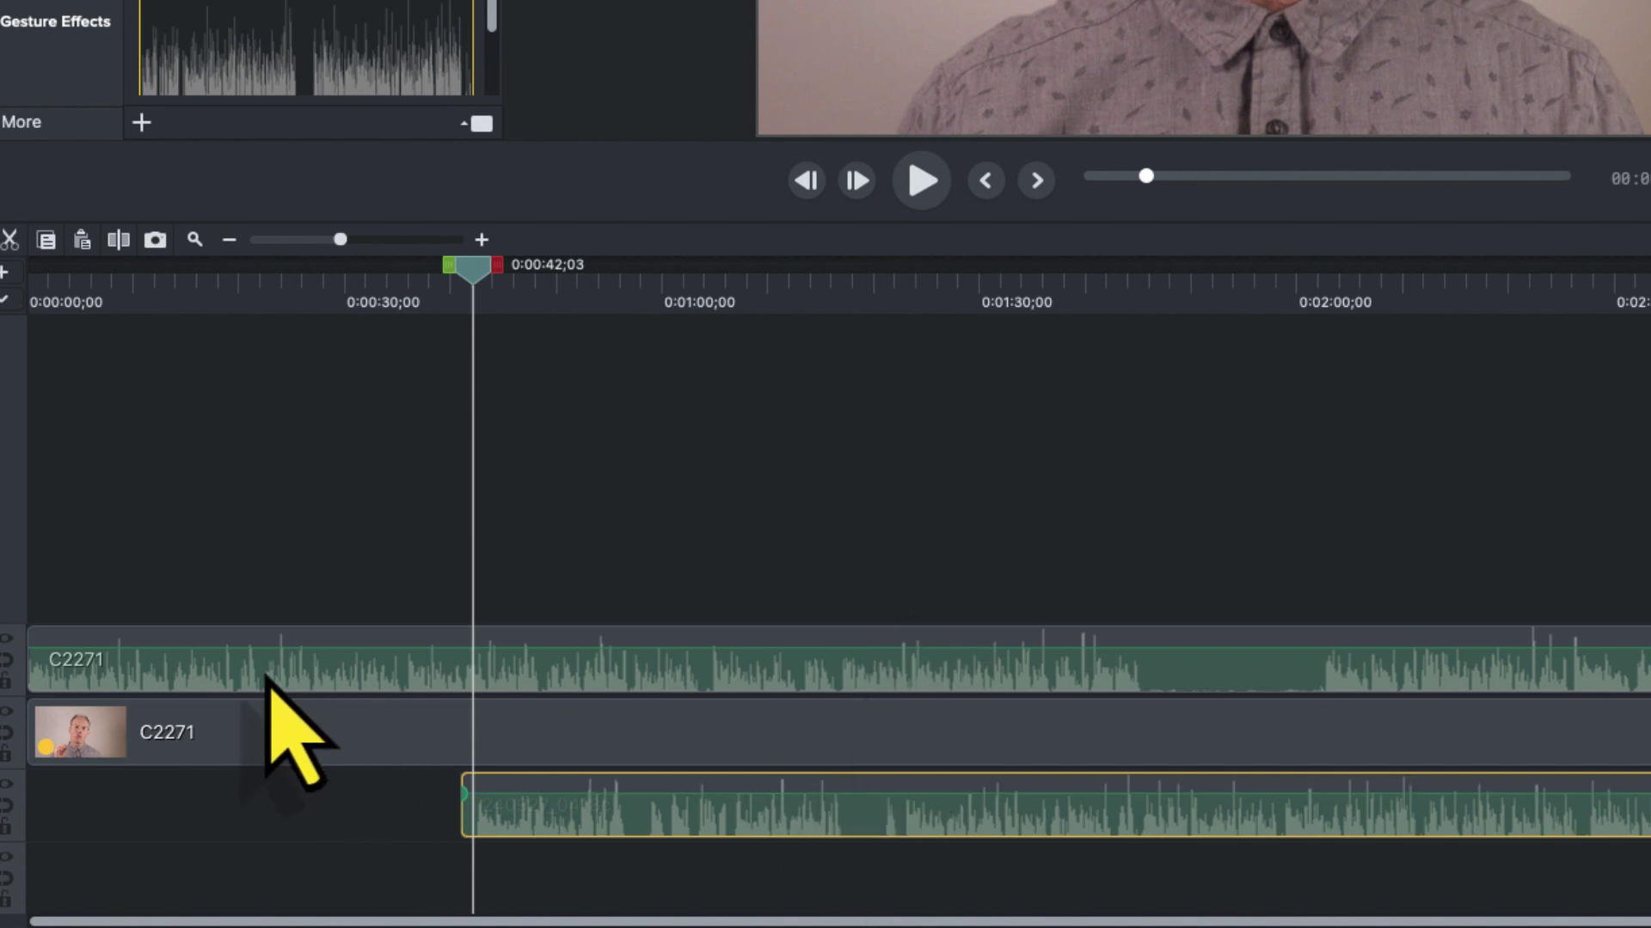
pyautogui.click(64, 303)
pyautogui.moveTo(60, 310); pyautogui.dragTo(34, 313)
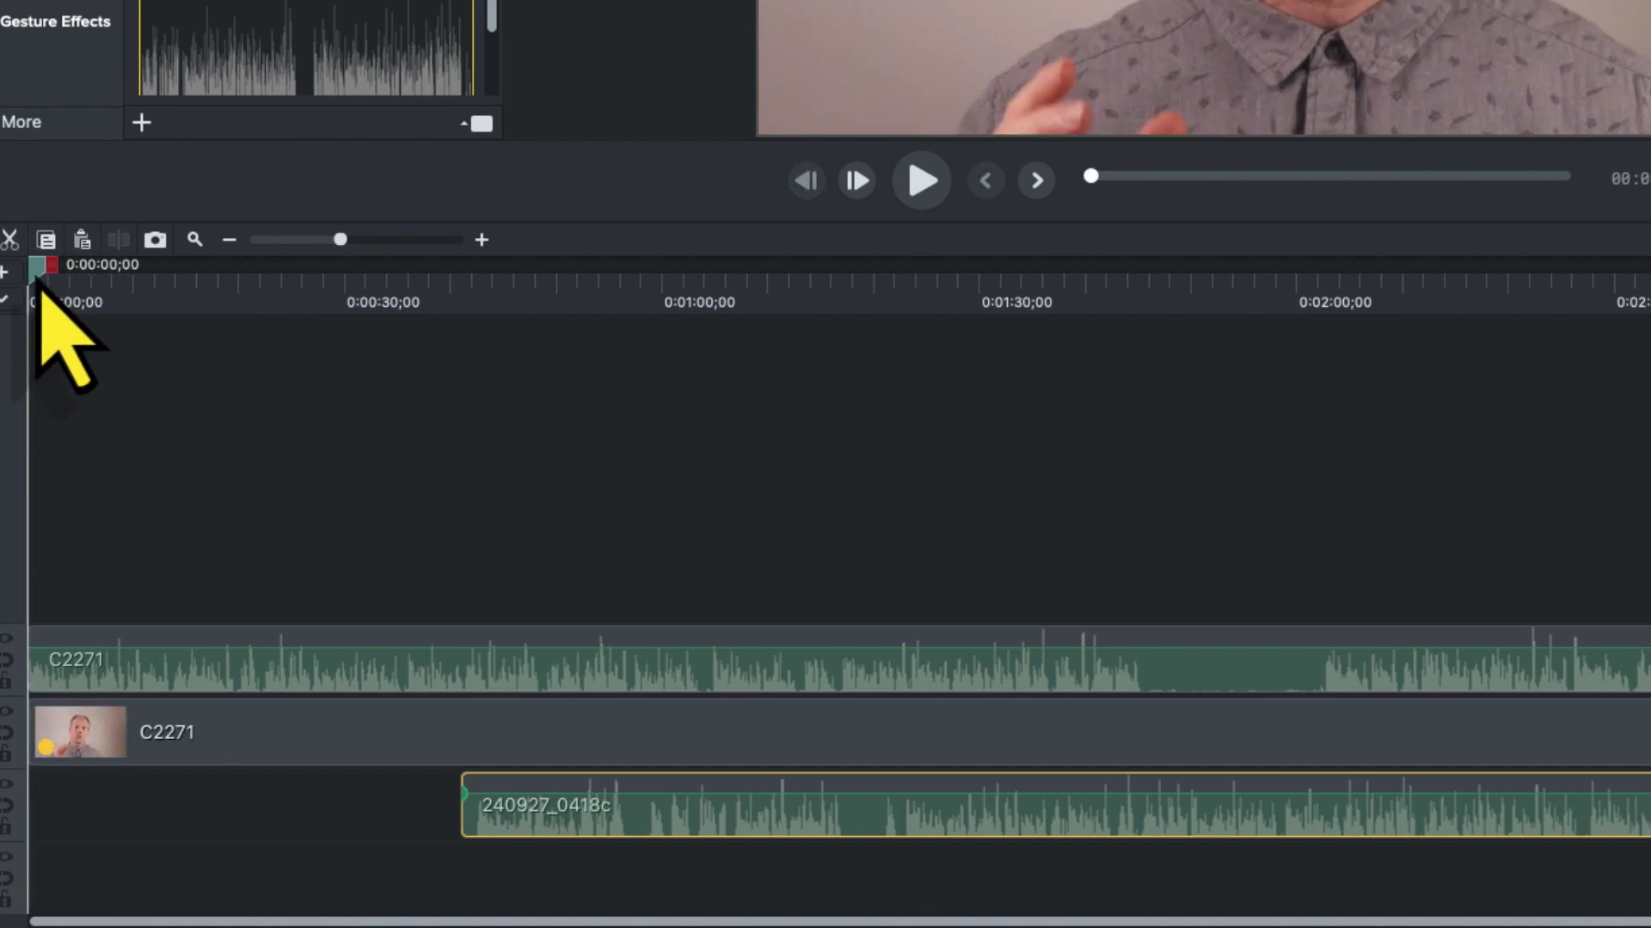
pyautogui.press('space')
pyautogui.press('space')
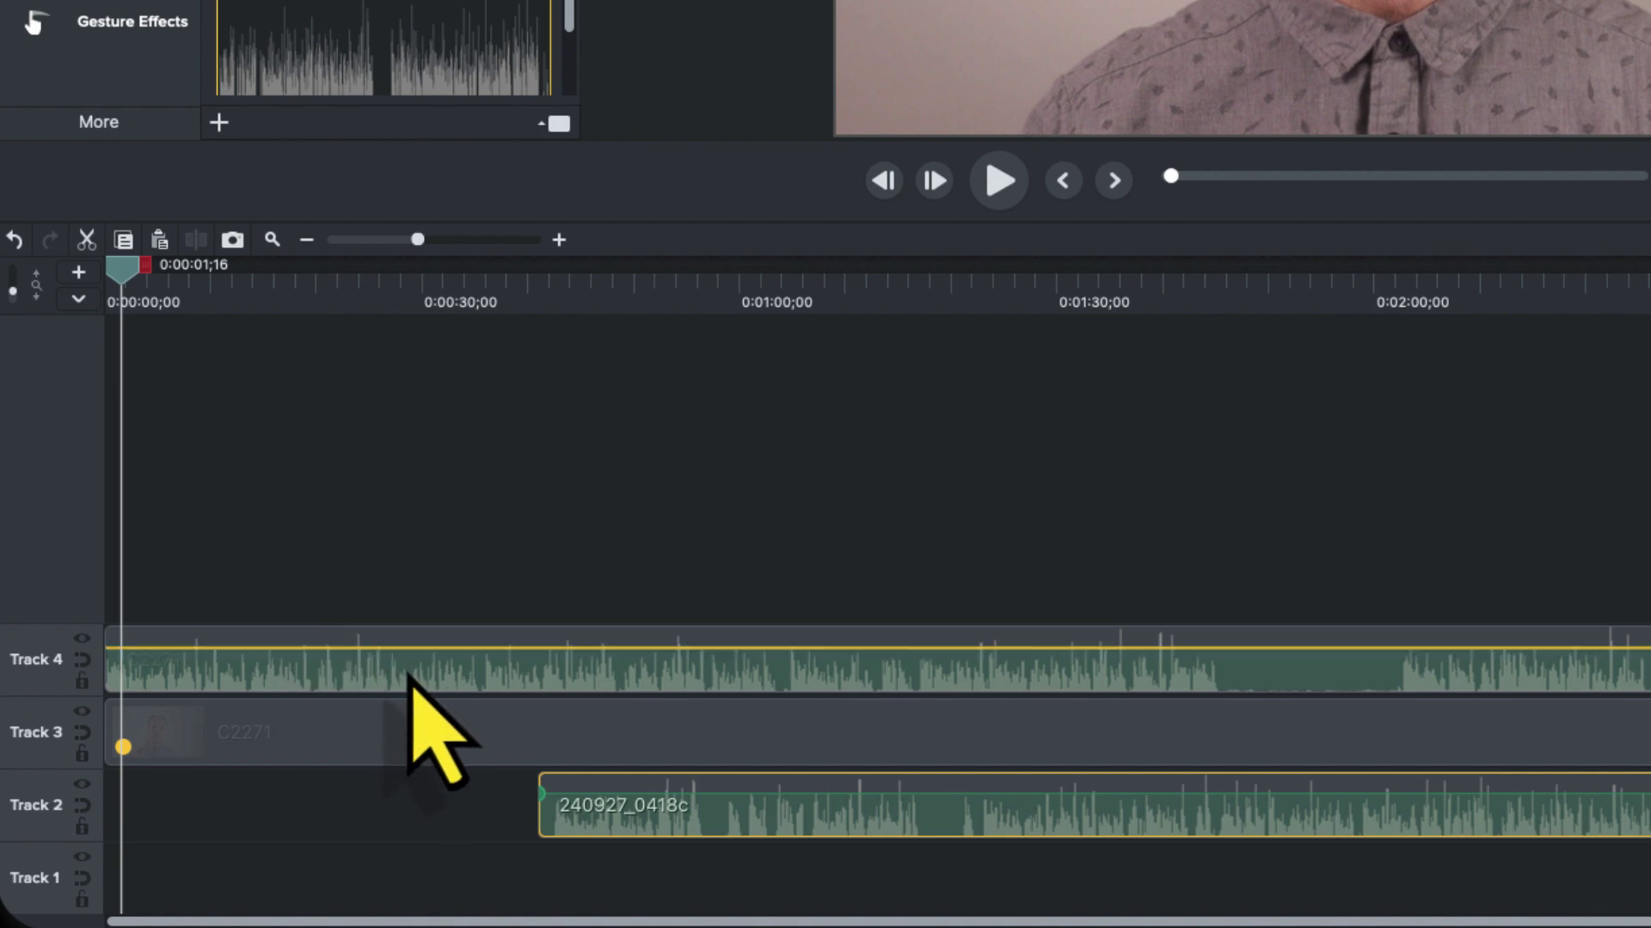
pyautogui.click(81, 638)
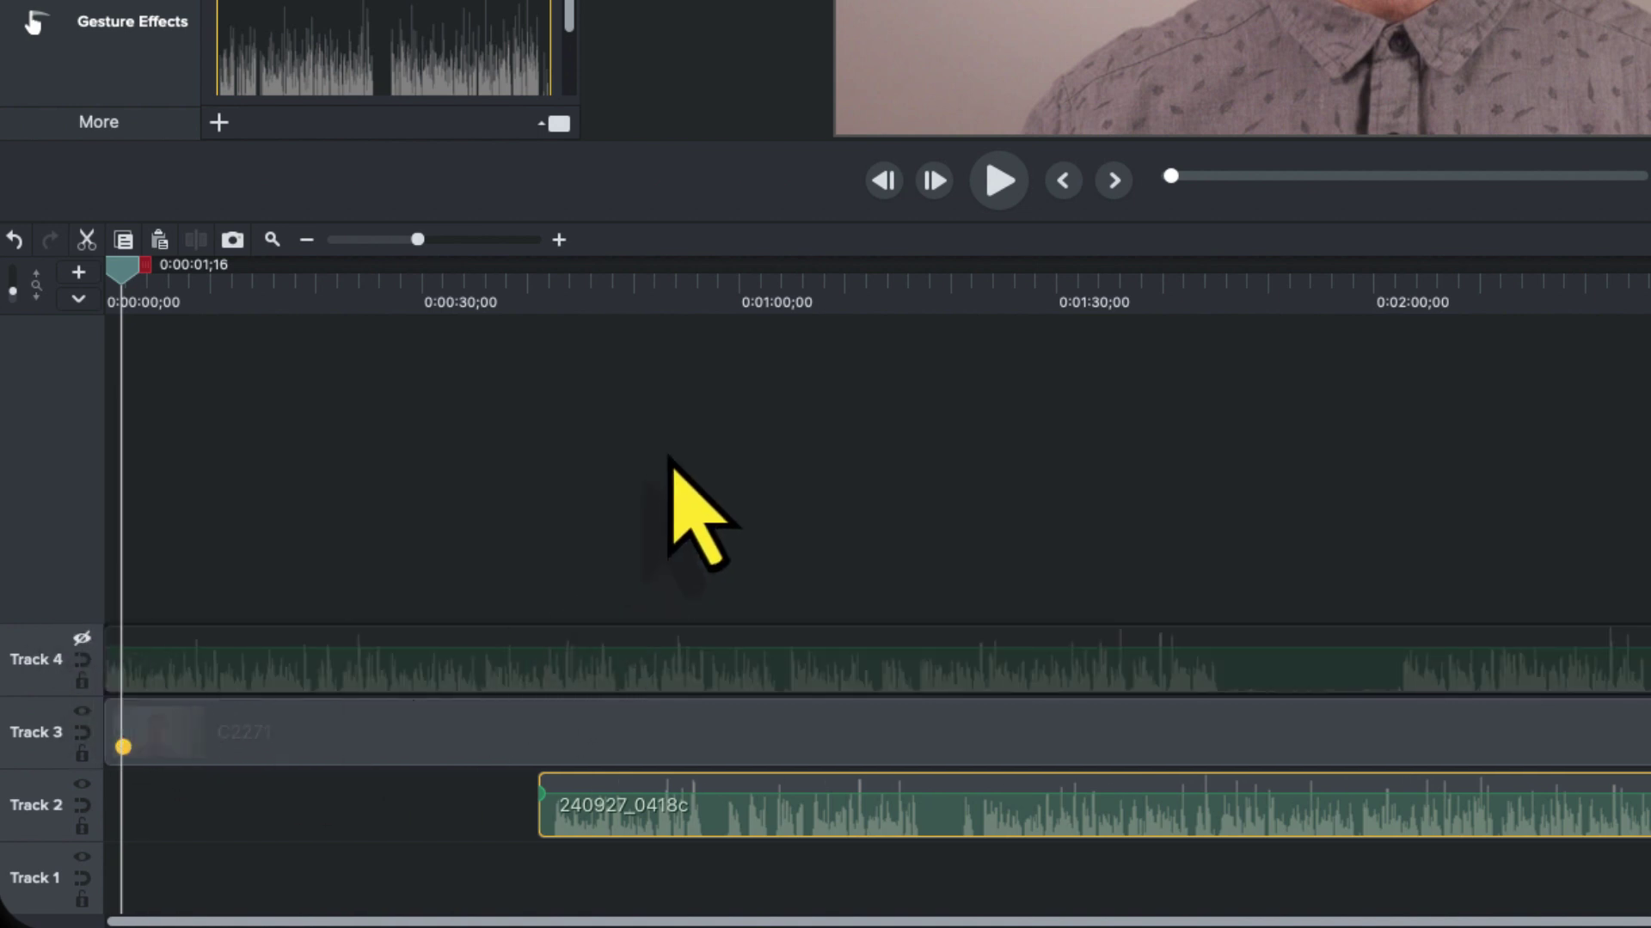
# Find the start of the take in 240927_0418c by playback, trim its beginning to 0:01:22;12 and move the clip to the timeline start
pyautogui.click(865, 305)
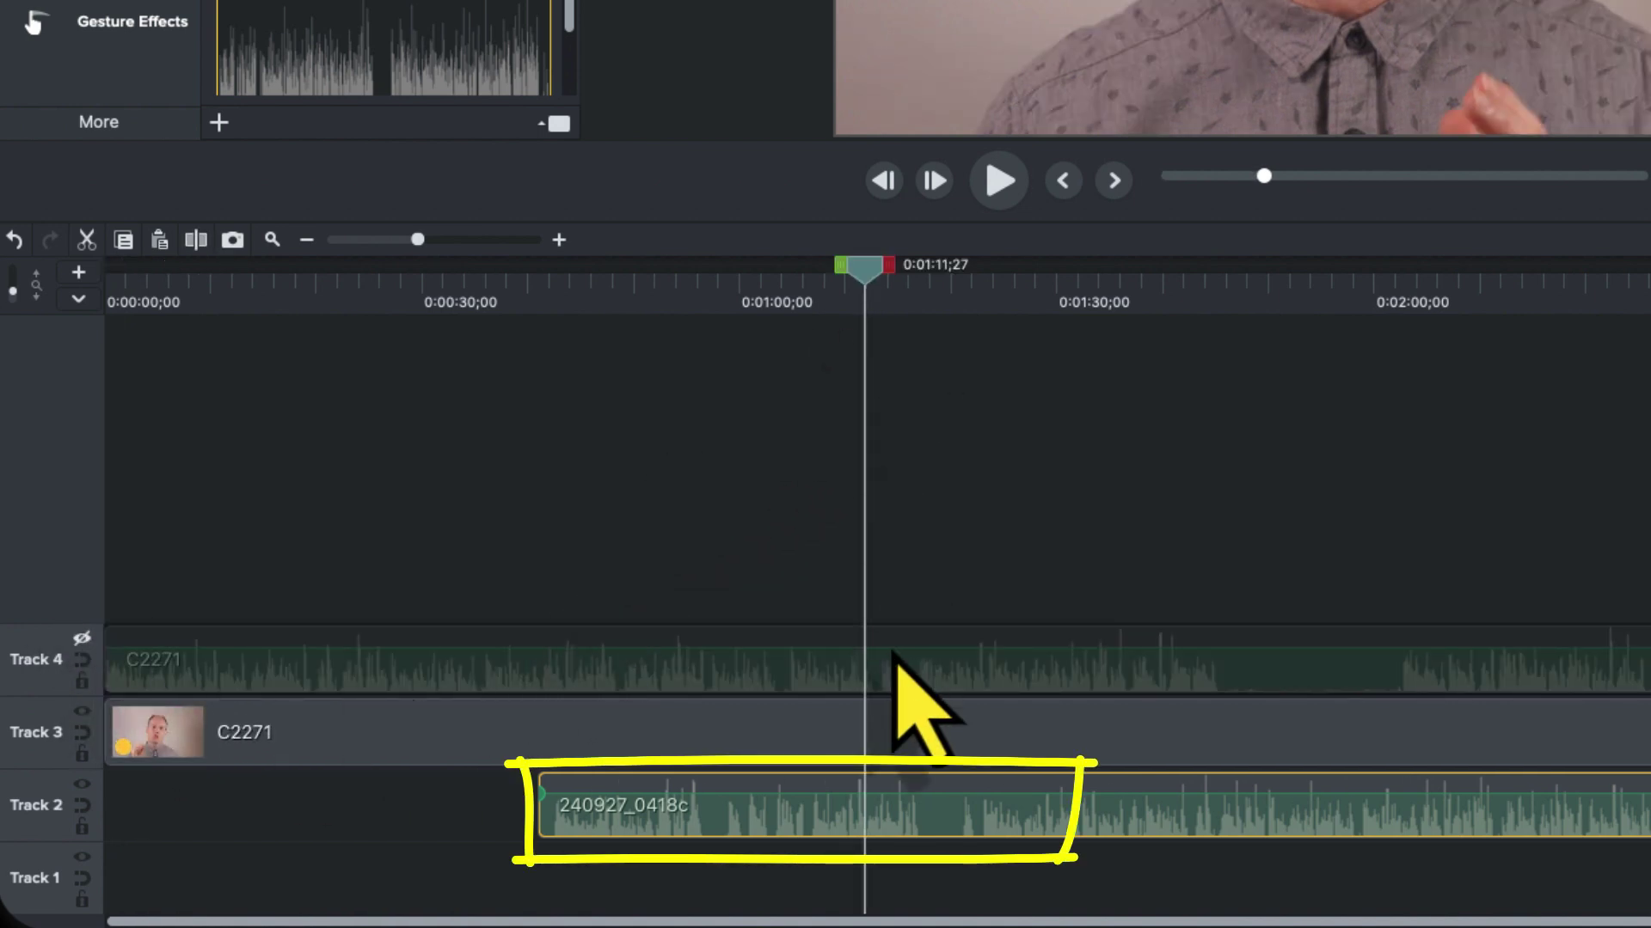
pyautogui.press('space')
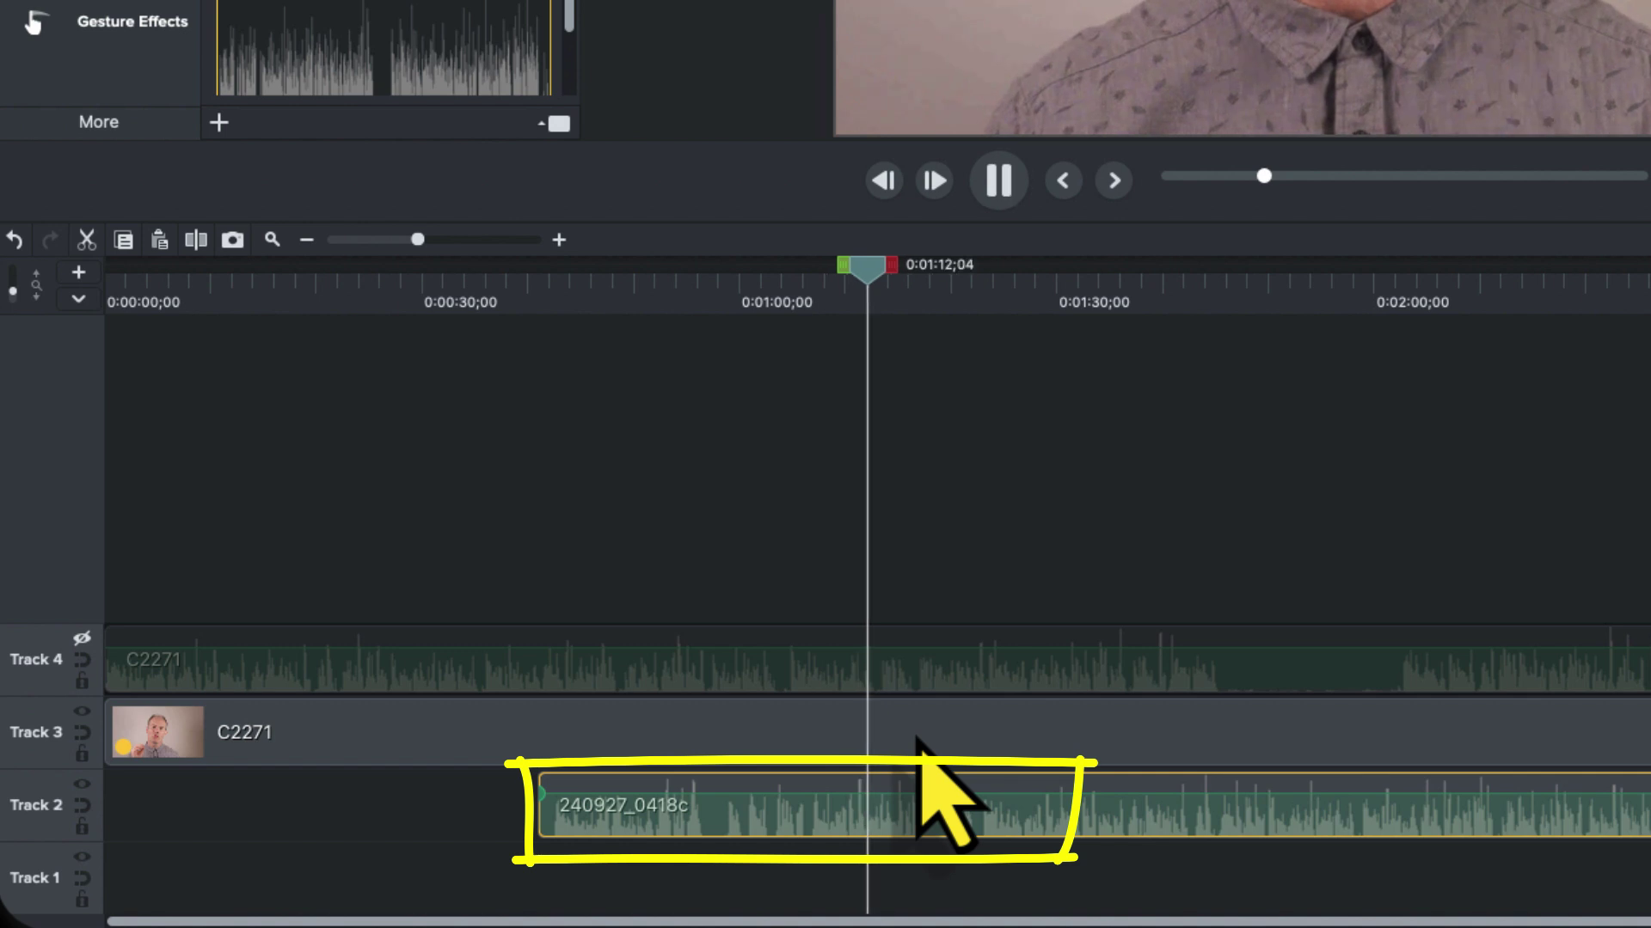
pyautogui.press('space')
pyautogui.moveTo(957, 297); pyautogui.dragTo(978, 306)
pyautogui.press('space')
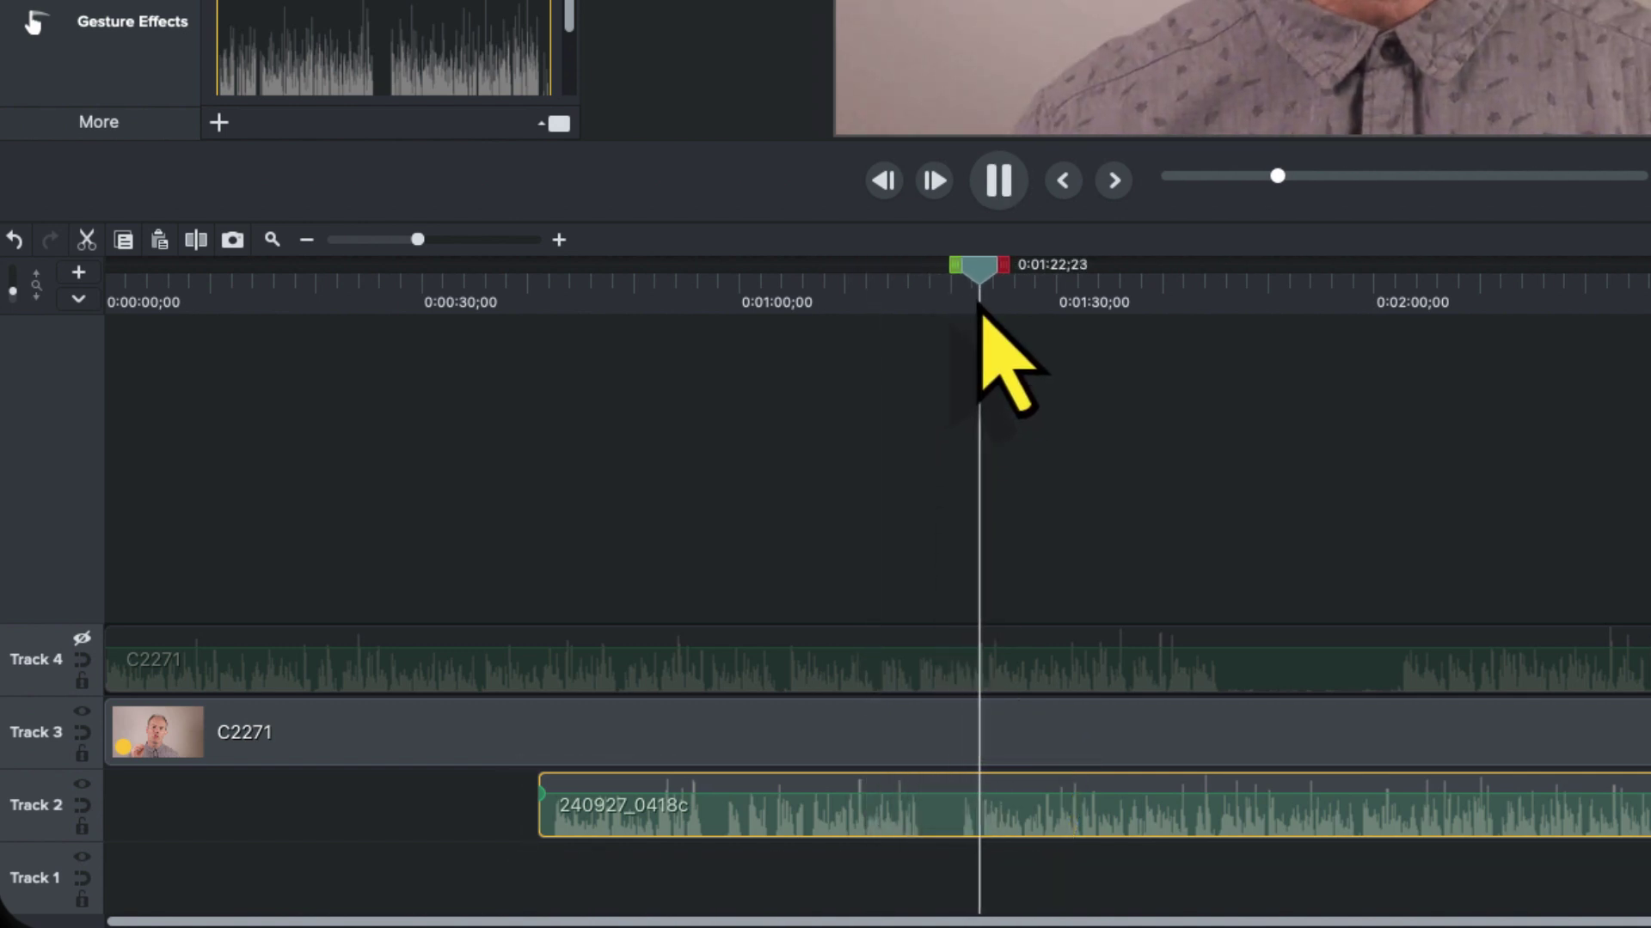
pyautogui.press('space')
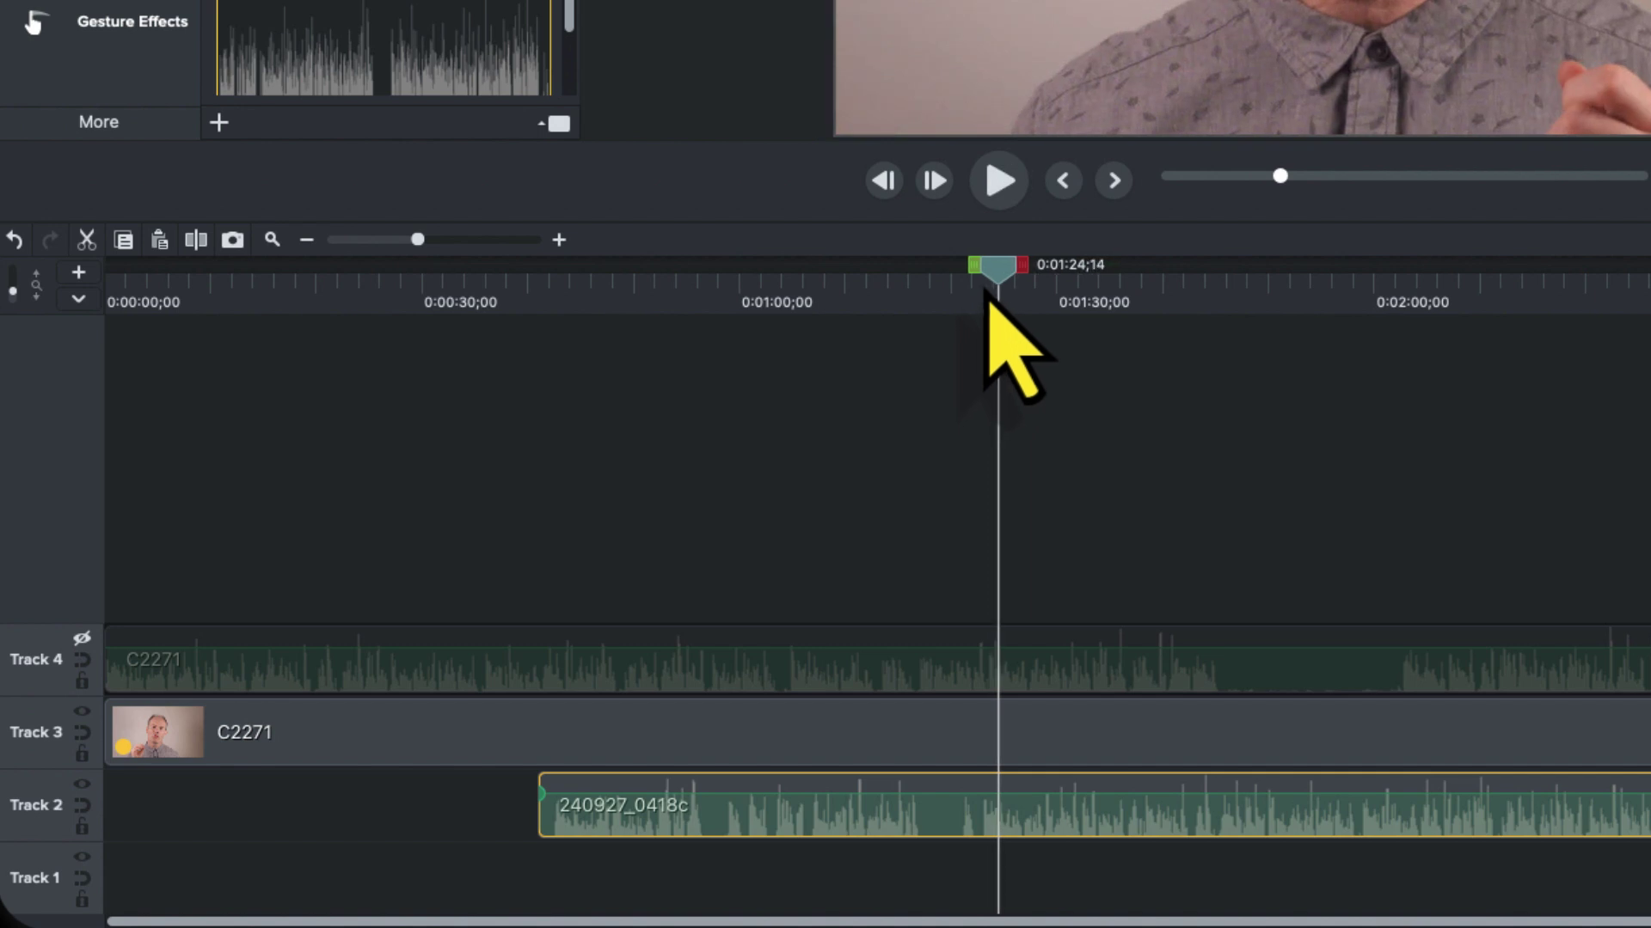
pyautogui.moveTo(997, 287); pyautogui.dragTo(978, 288)
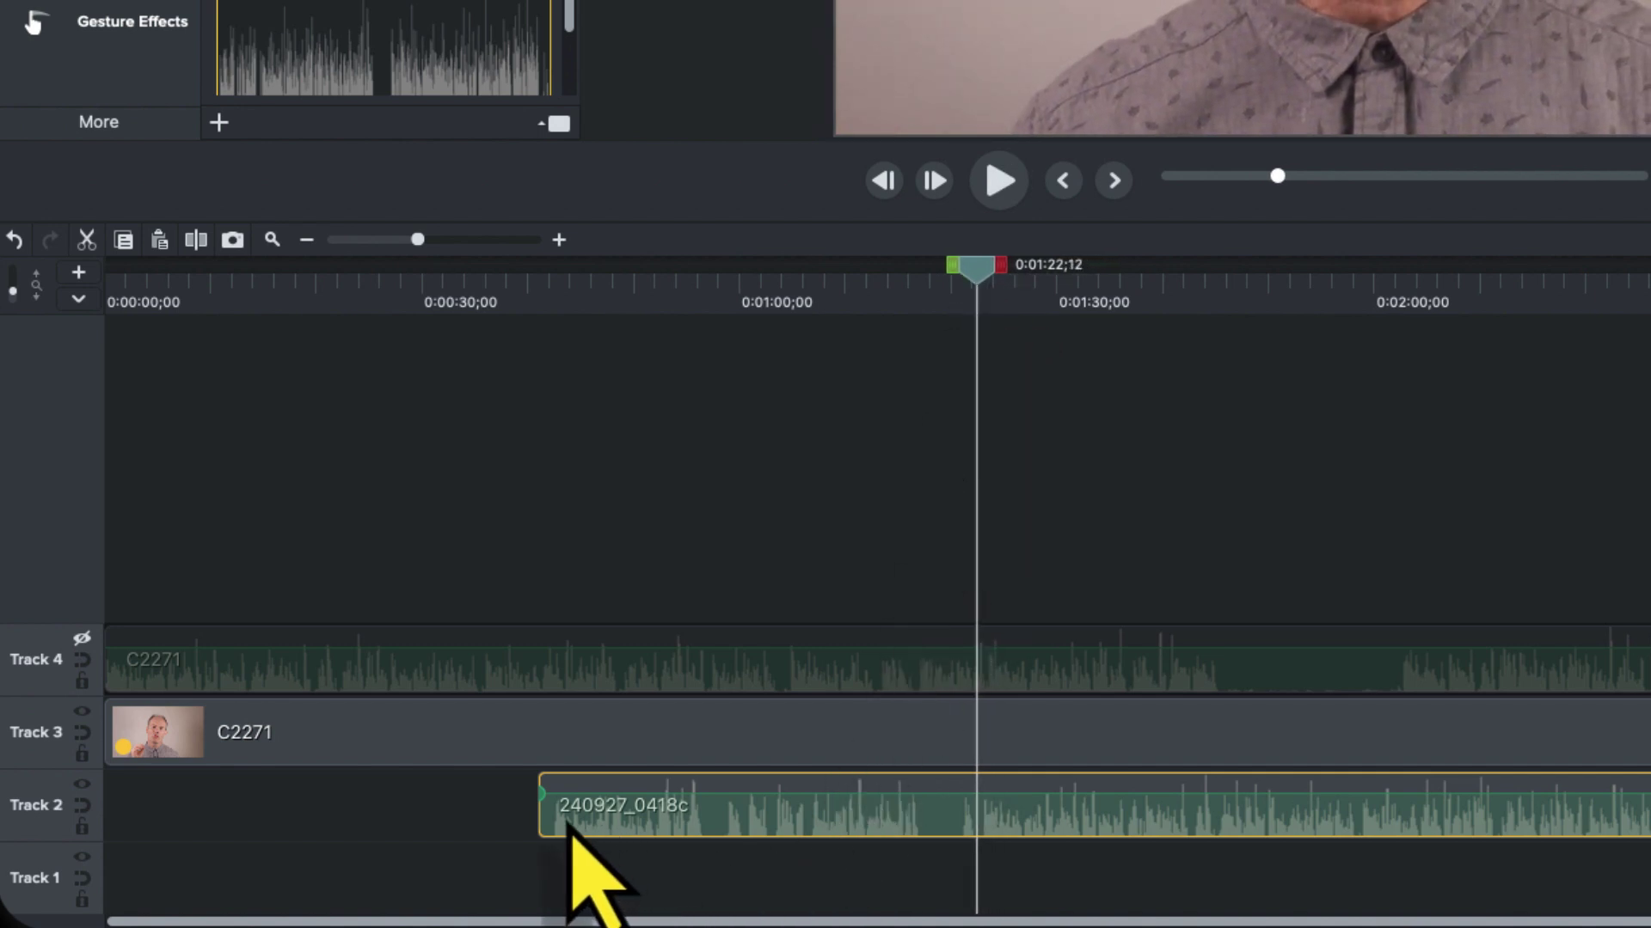
pyautogui.moveTo(543, 806); pyautogui.dragTo(985, 830)
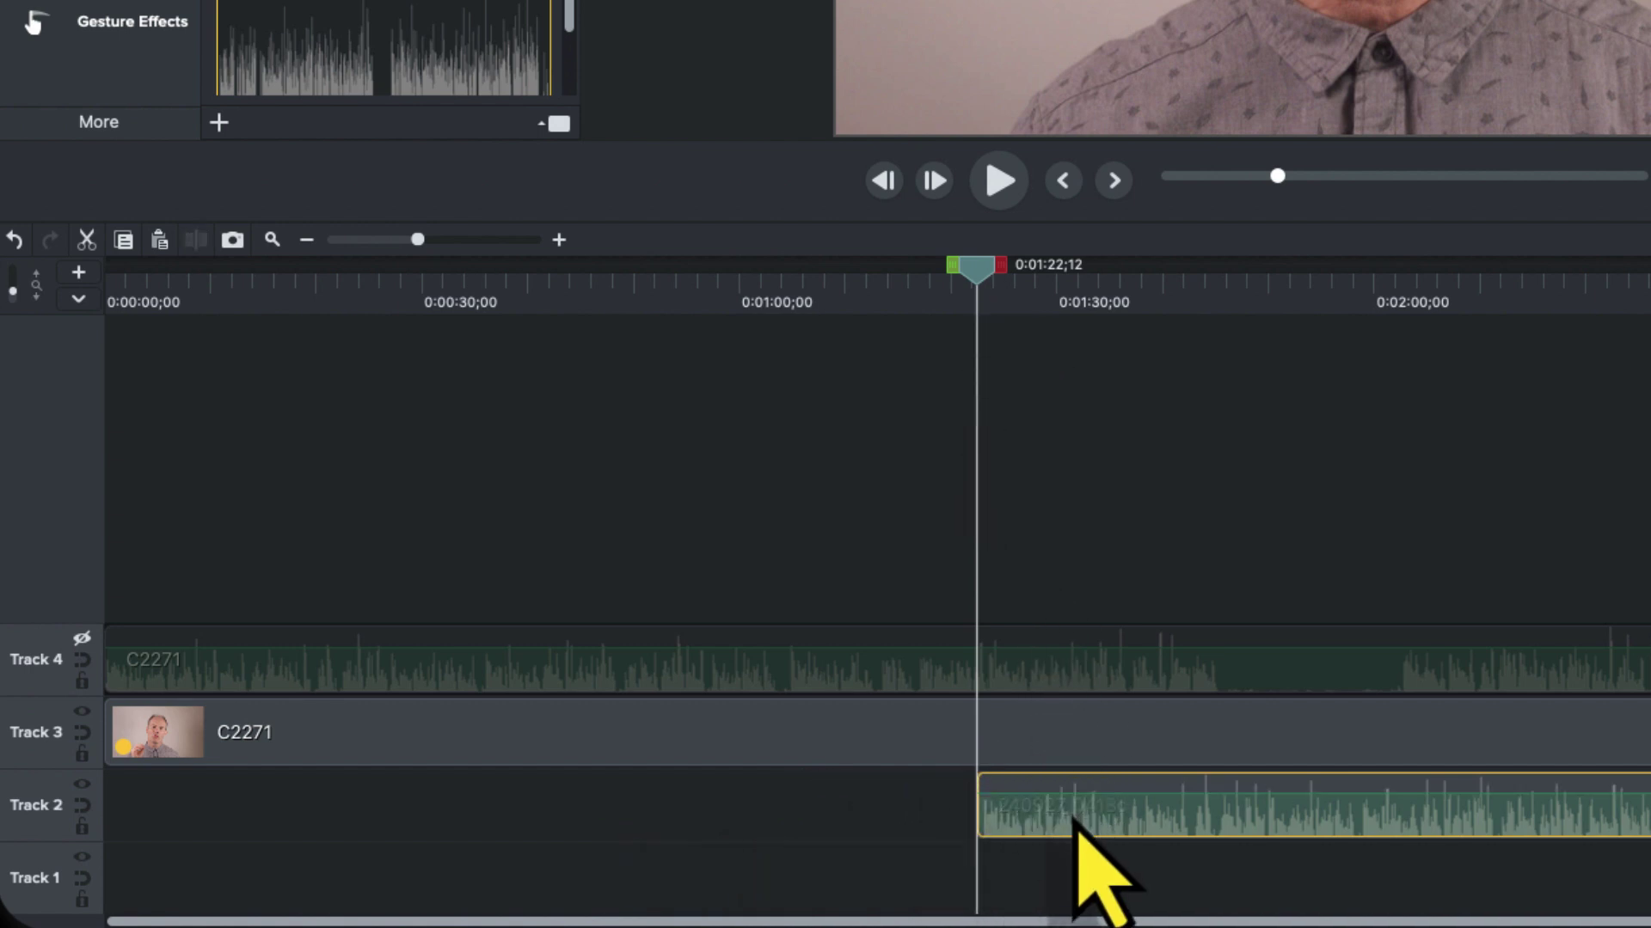
pyautogui.moveTo(1080, 829); pyautogui.dragTo(196, 812)
pyautogui.click(119, 295)
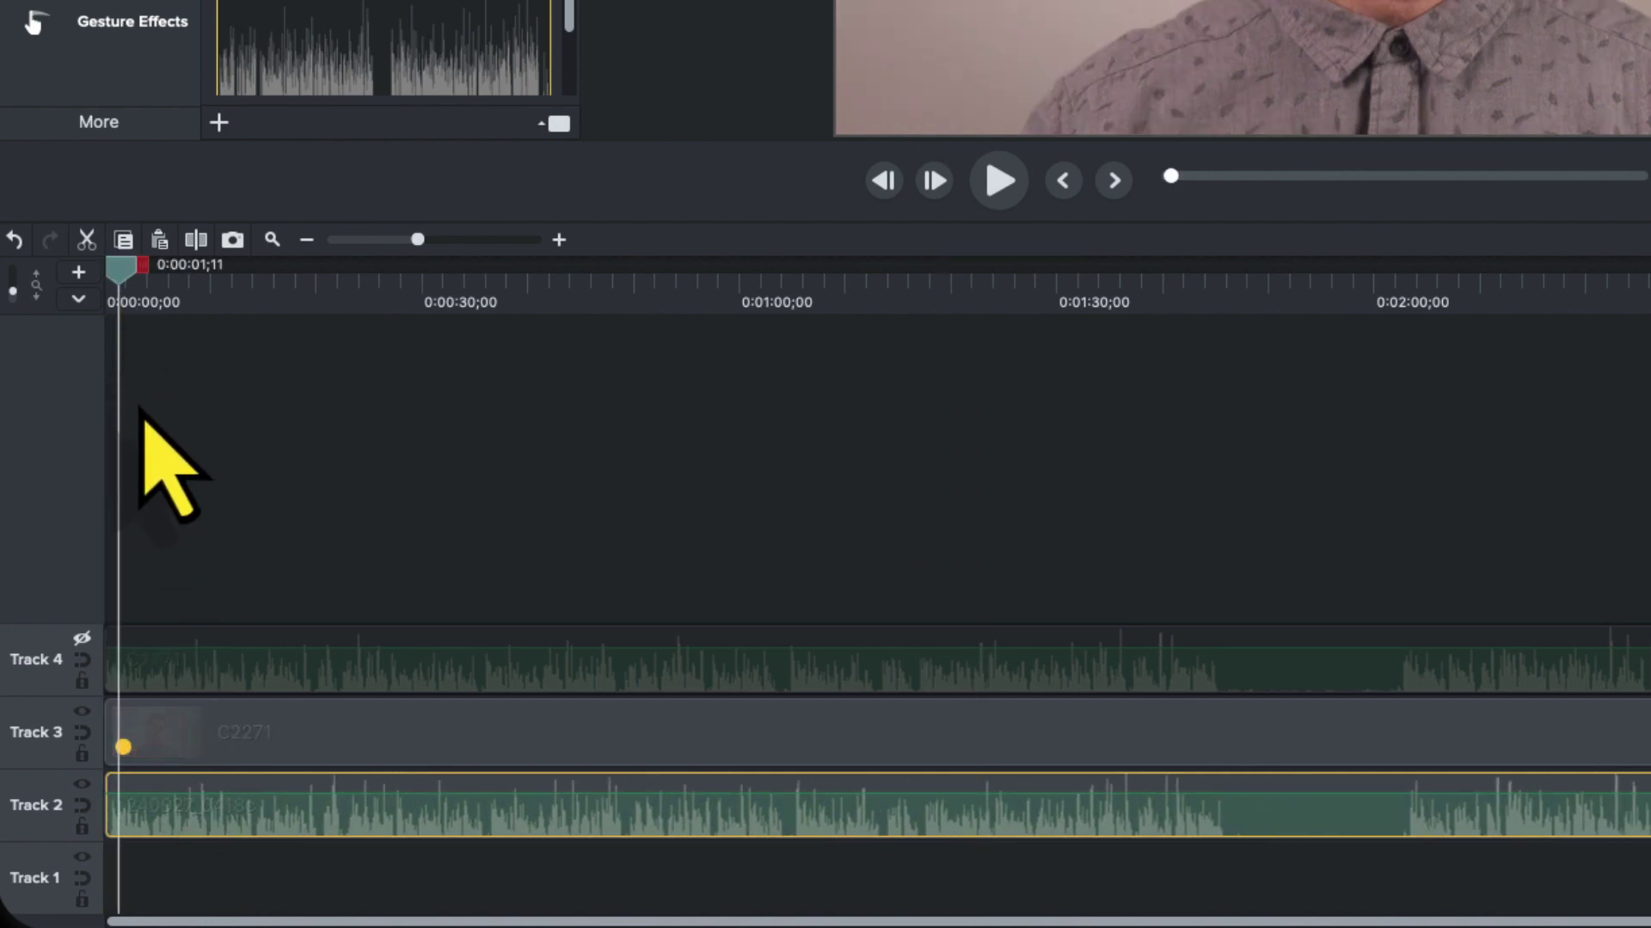
# Turn Track 4 back on and enlarge the timeline around the opening seconds of both audio waveforms
pyautogui.click(82, 638)
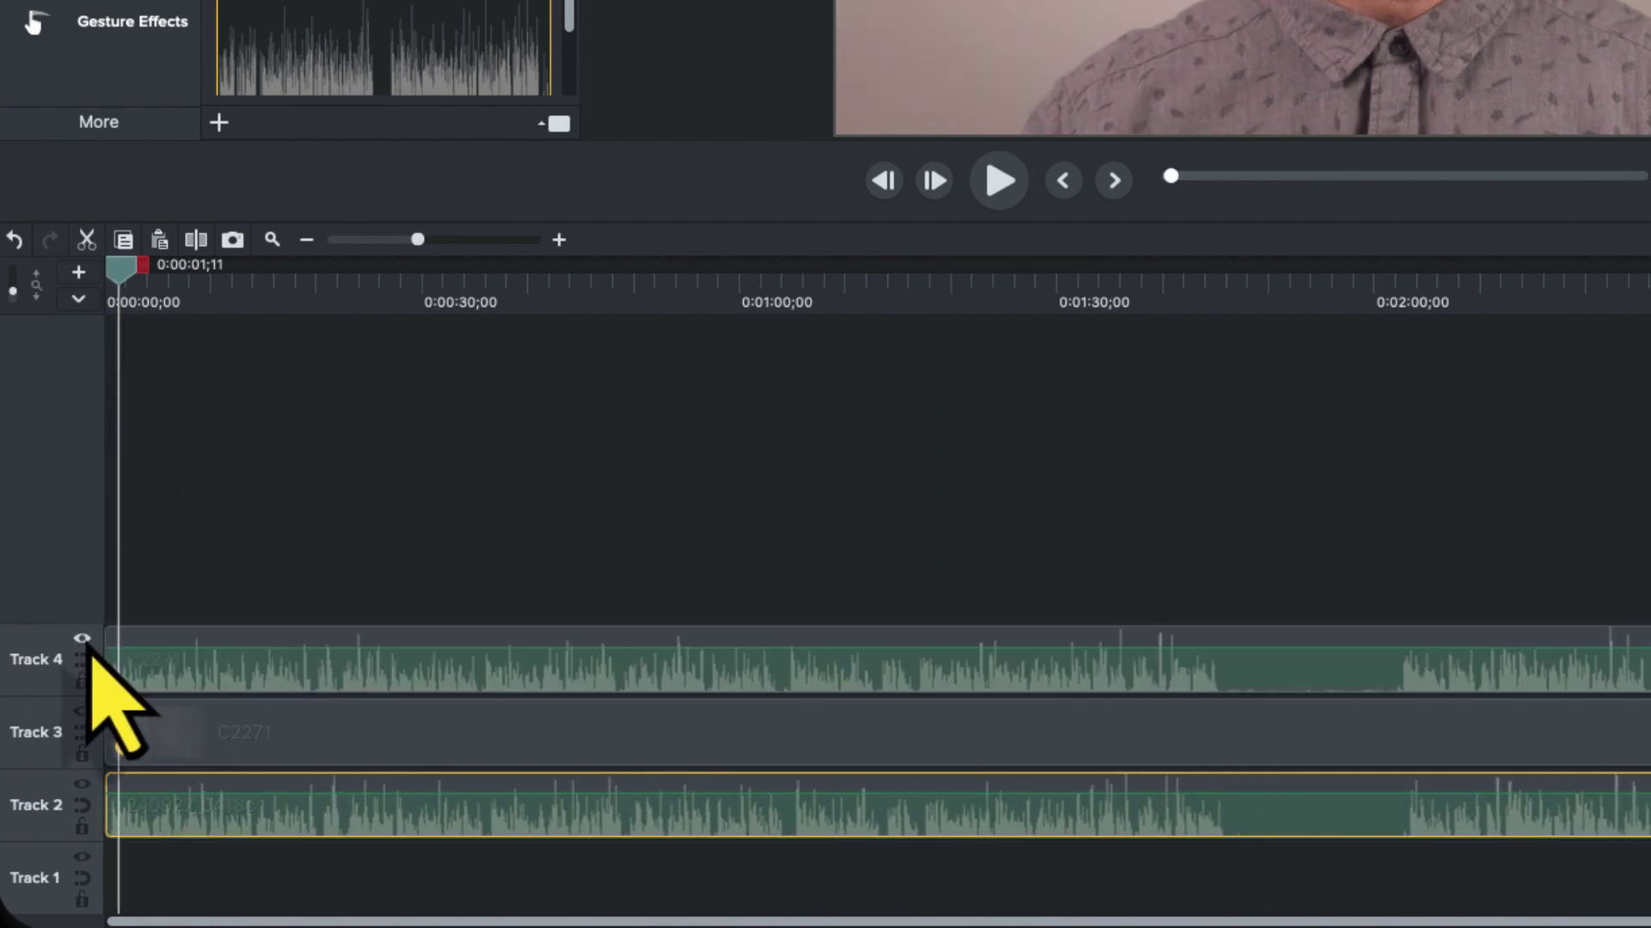
pyautogui.scroll(8, 174, 623)
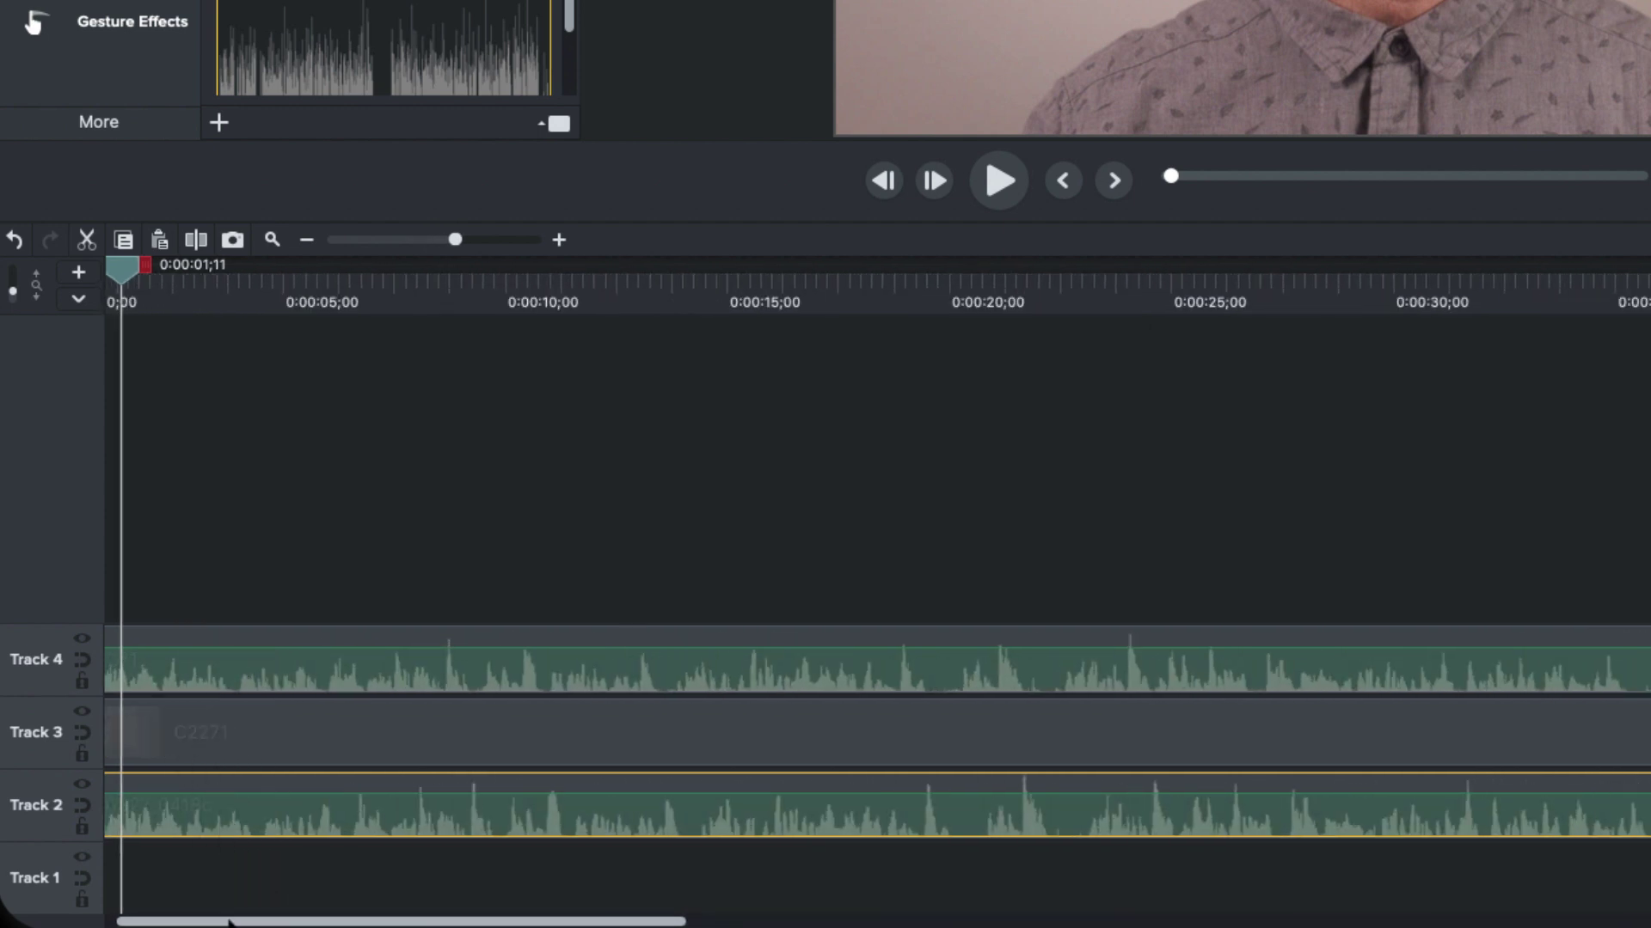
pyautogui.scroll(4, 221, 737)
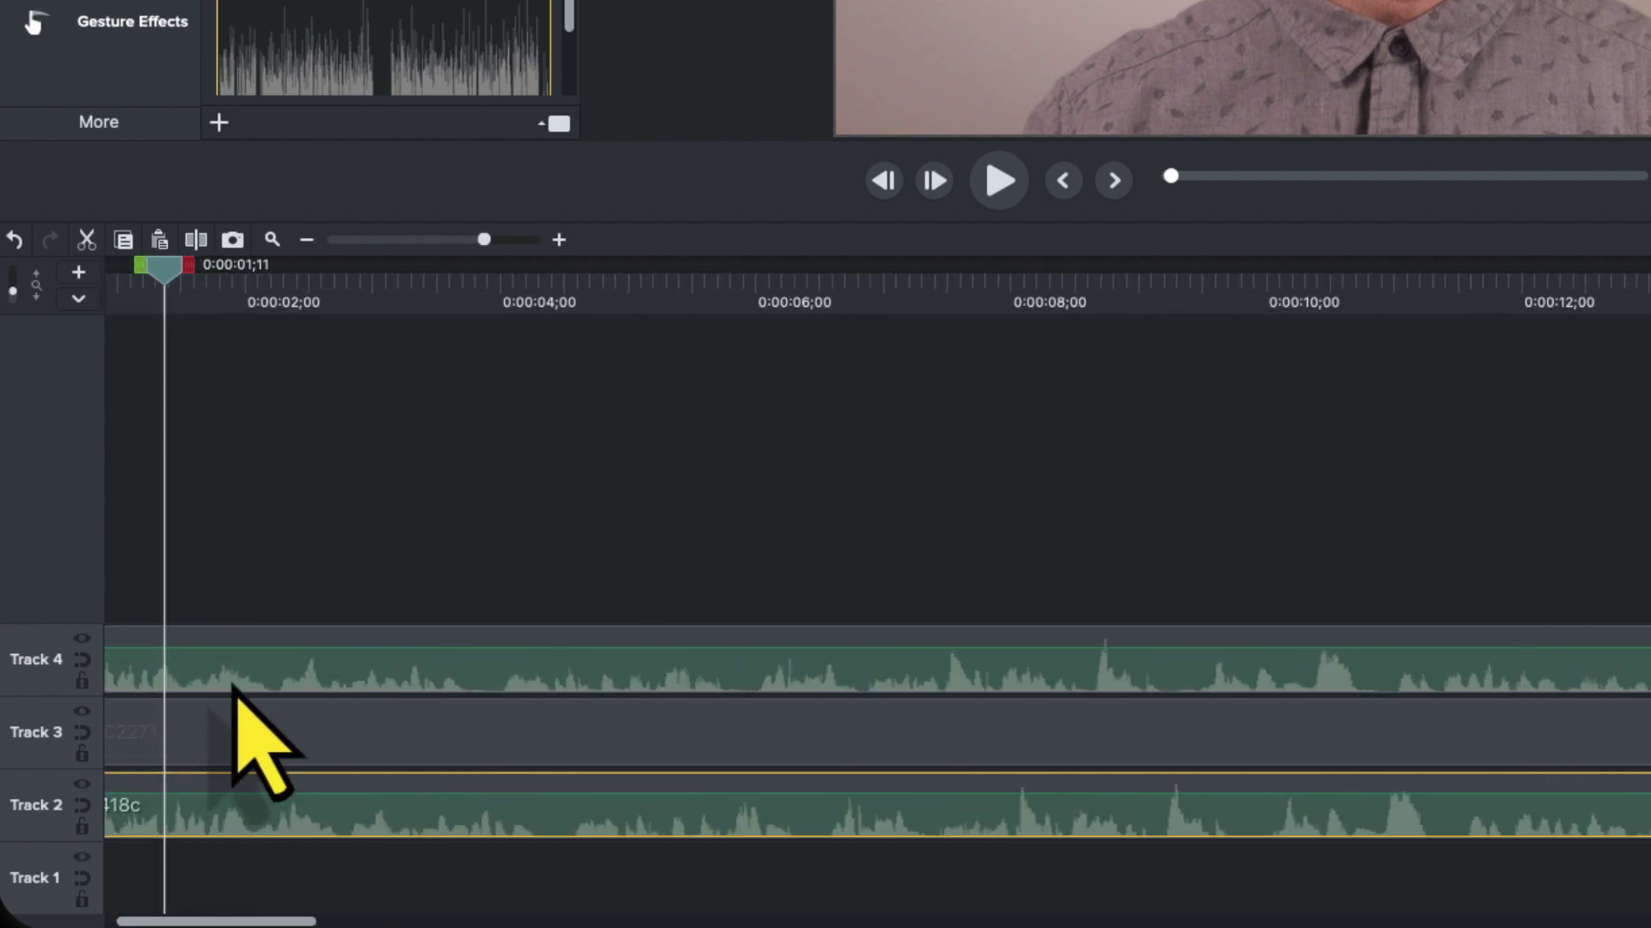
pyautogui.click(199, 914)
pyautogui.moveTo(192, 922); pyautogui.dragTo(148, 924)
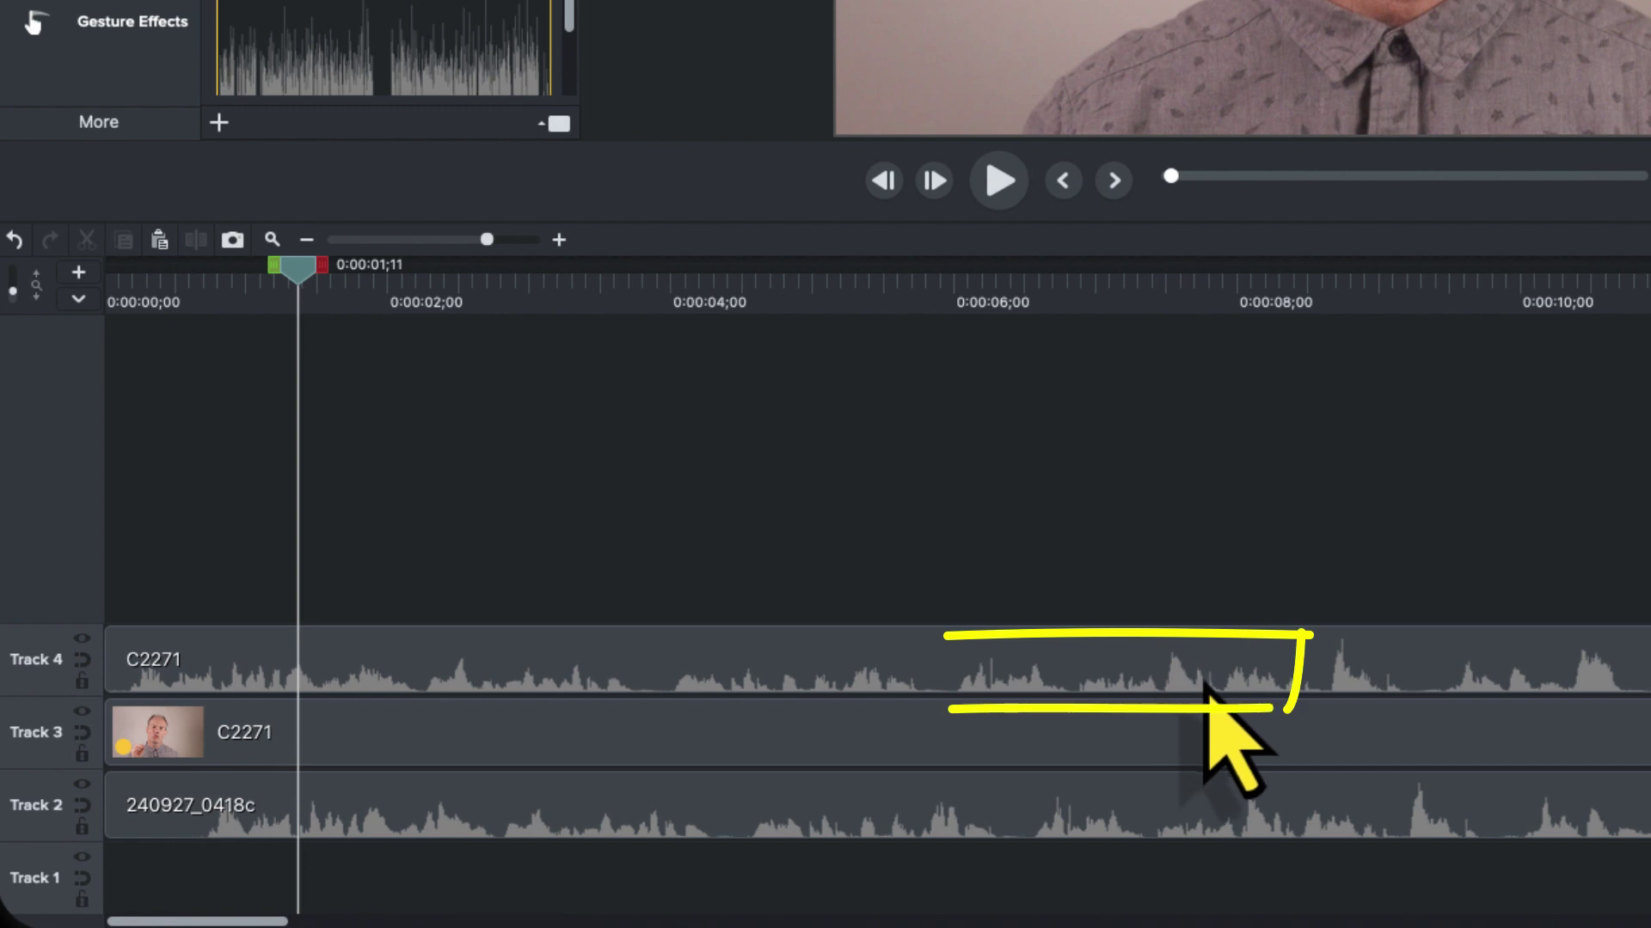
# Move the C2271 video clip to Track 5 and the 240927_0418c audio clip to Track 3, directly below the C2271 audio
pyautogui.moveTo(1126, 747)
pyautogui.mouseDown()
pyautogui.moveTo(1109, 604)
pyautogui.moveTo(1086, 663)
pyautogui.moveTo(1043, 608)
pyautogui.moveTo(168, 602)
pyautogui.mouseUp()
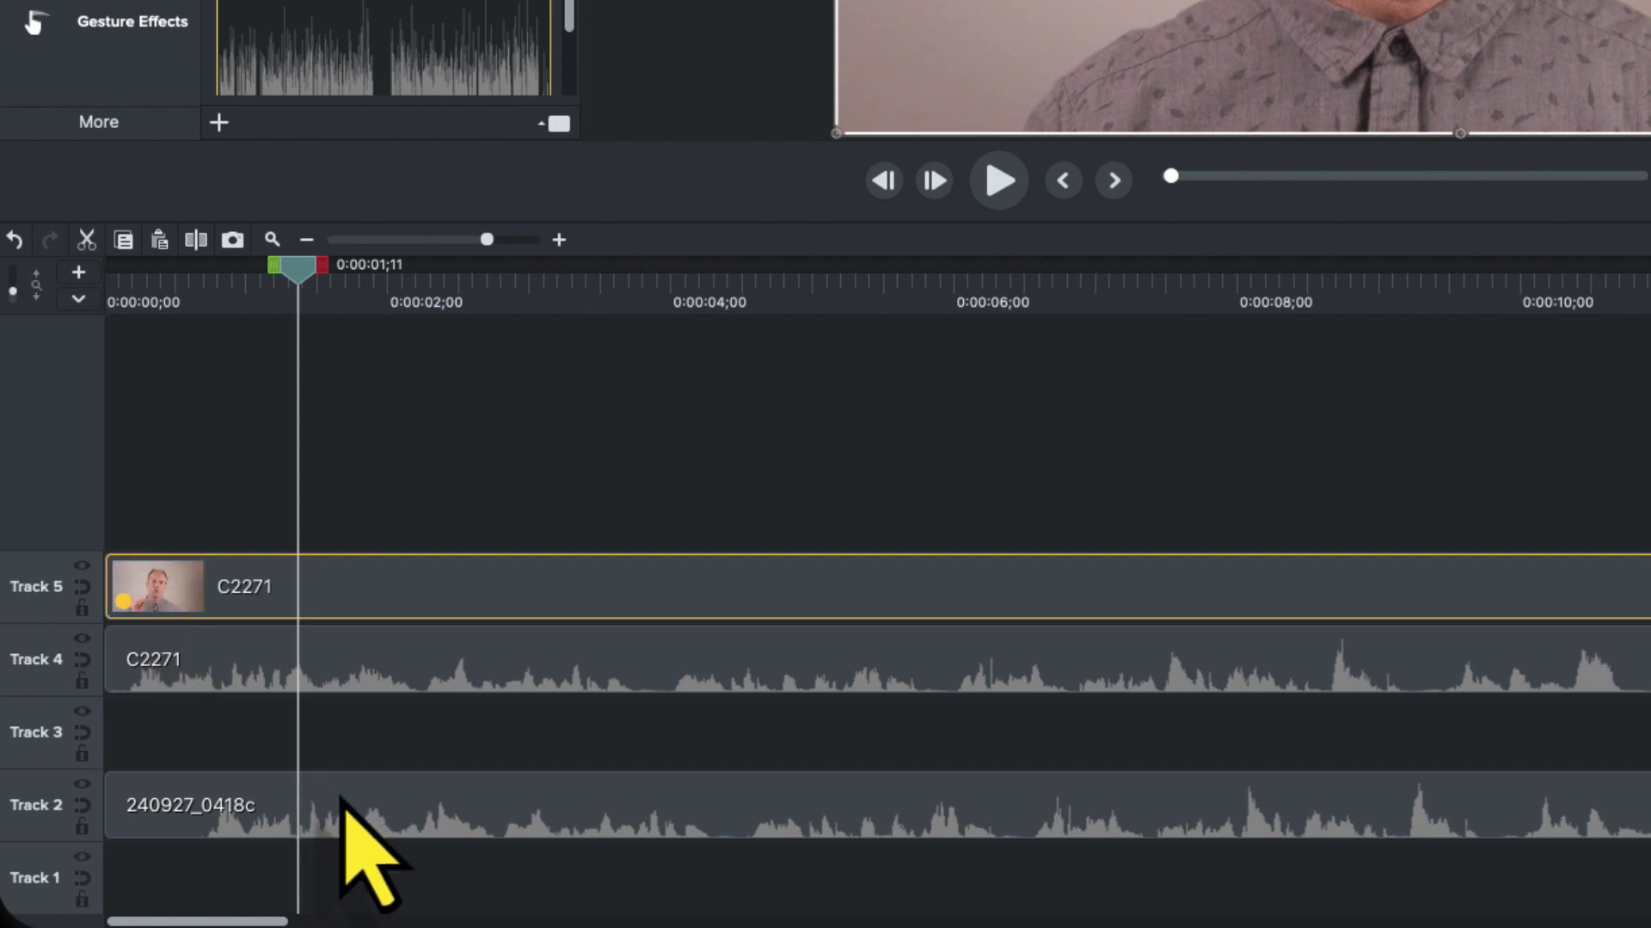
pyautogui.moveTo(350, 799); pyautogui.dragTo(341, 730)
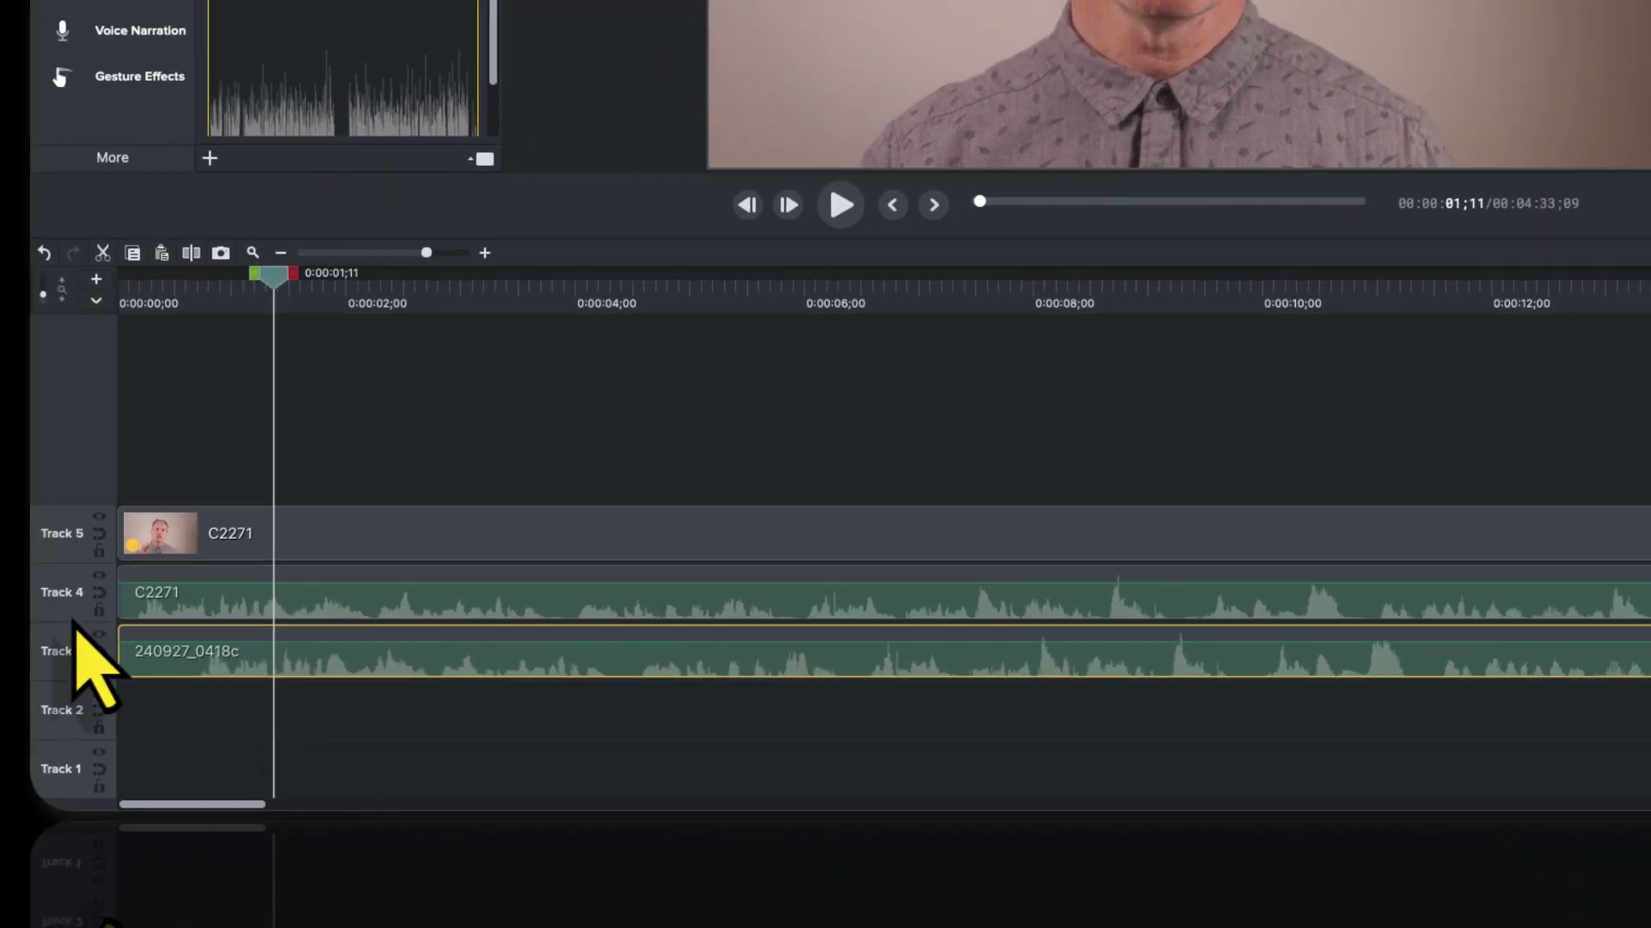
pyautogui.moveTo(78, 625); pyautogui.dragTo(79, 637)
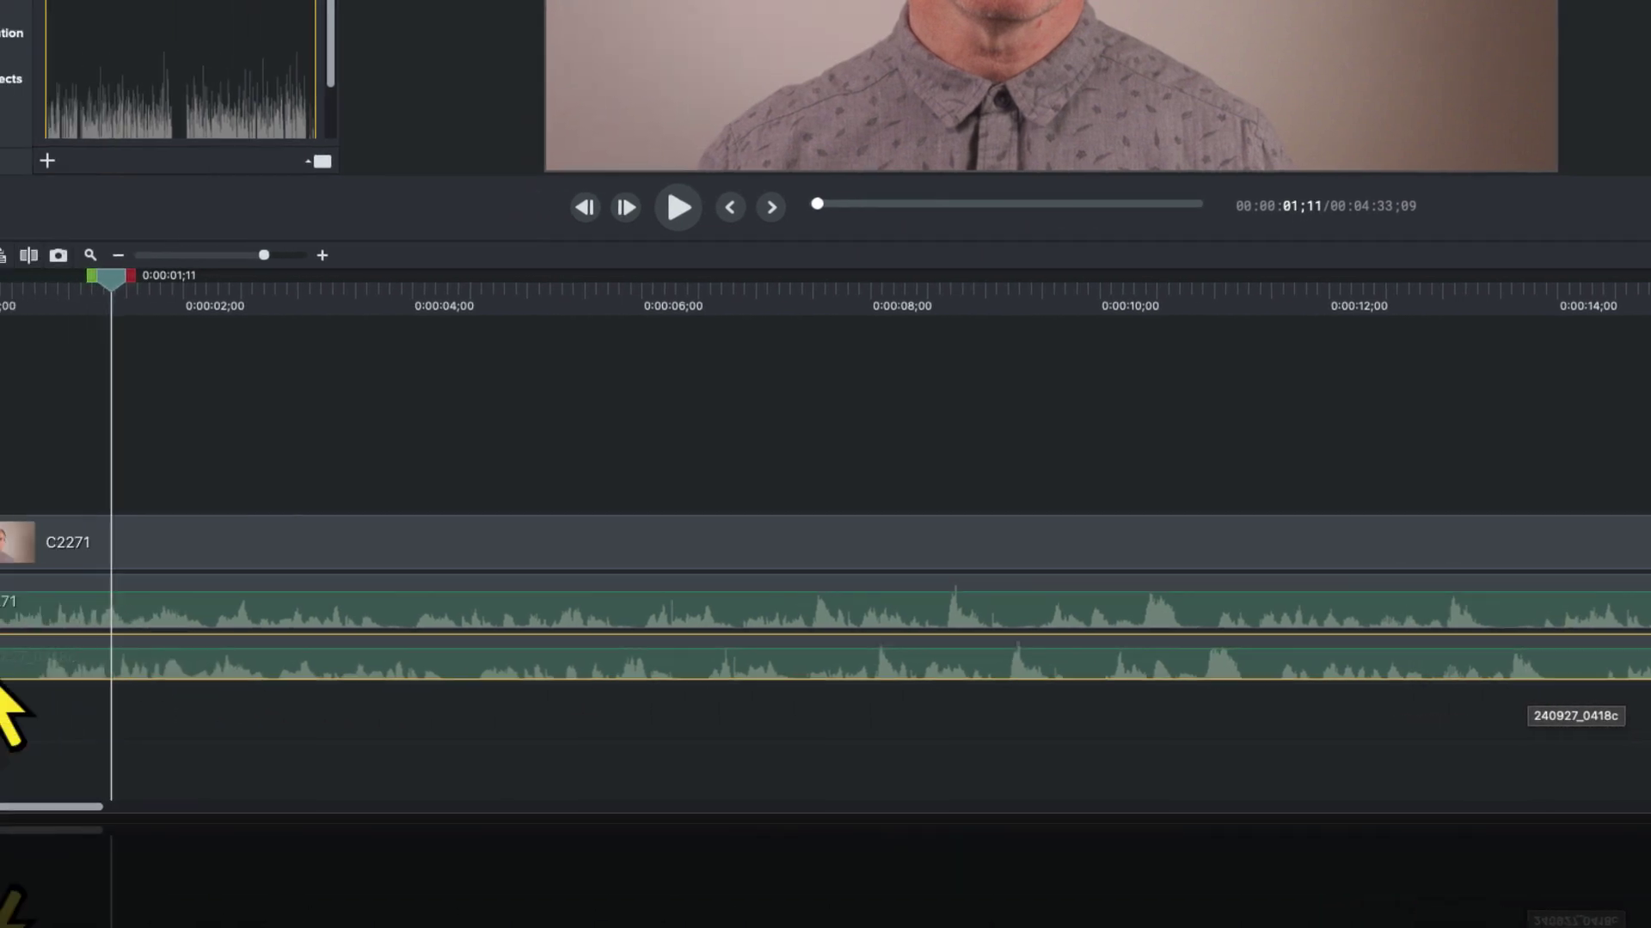
# Trim about 19 frames off the start of 240927_0418c and shift it earlier until its waveform peaks line up with the C2271 audio
pyautogui.moveTo(129, 659); pyautogui.dragTo(212, 658)
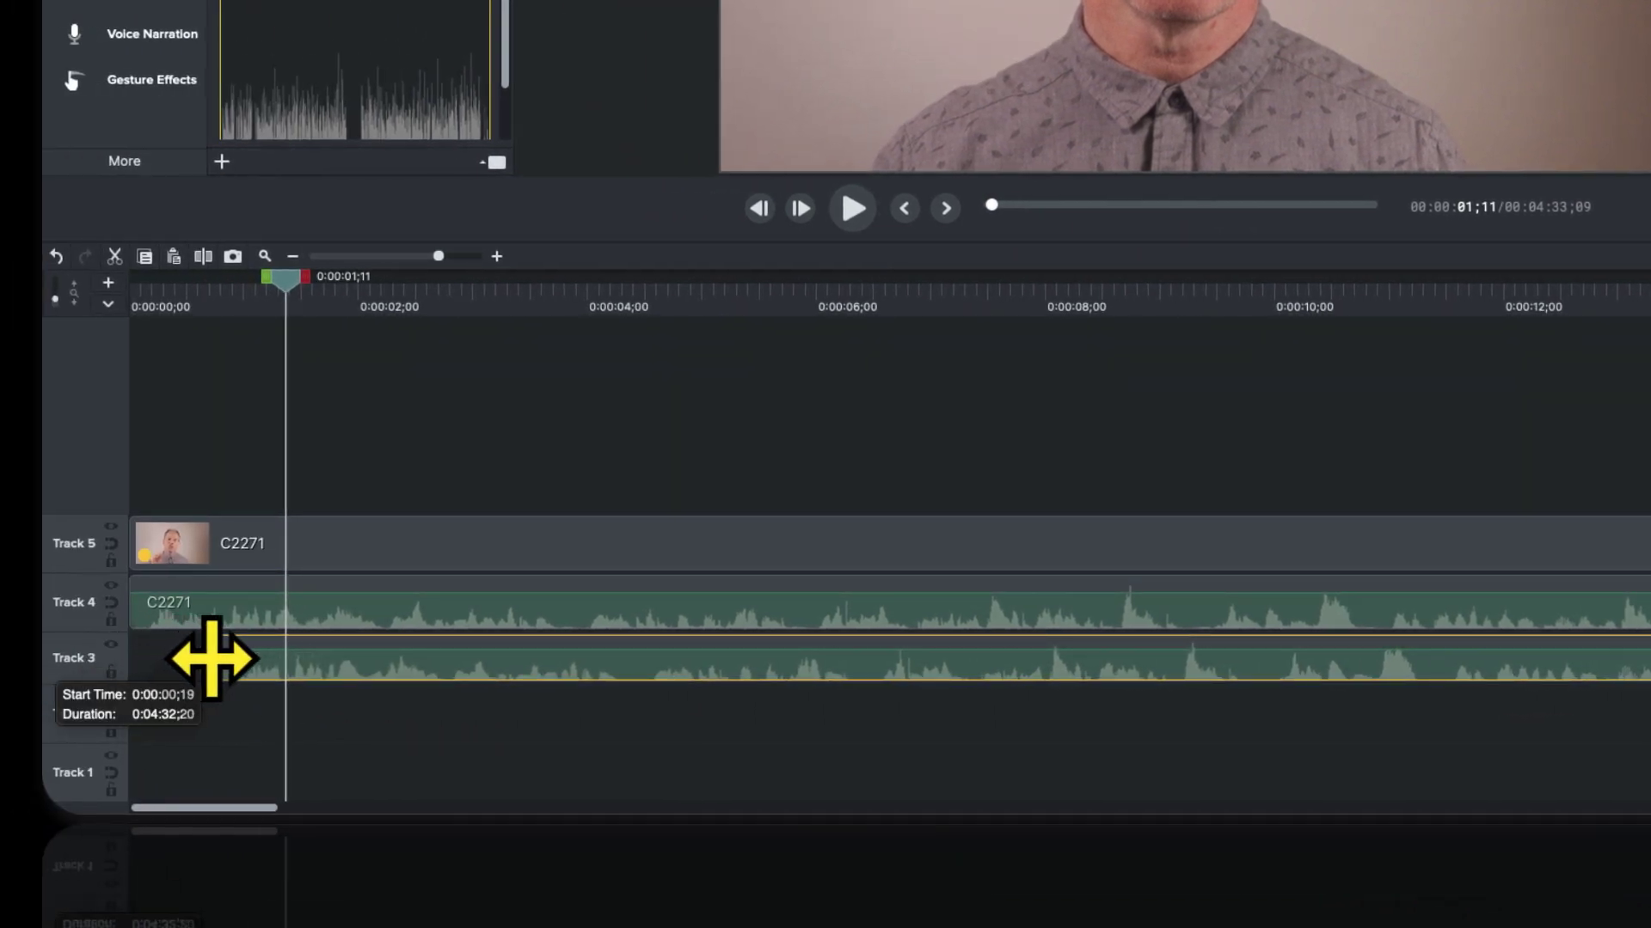
pyautogui.moveTo(1189, 669); pyautogui.dragTo(1146, 672)
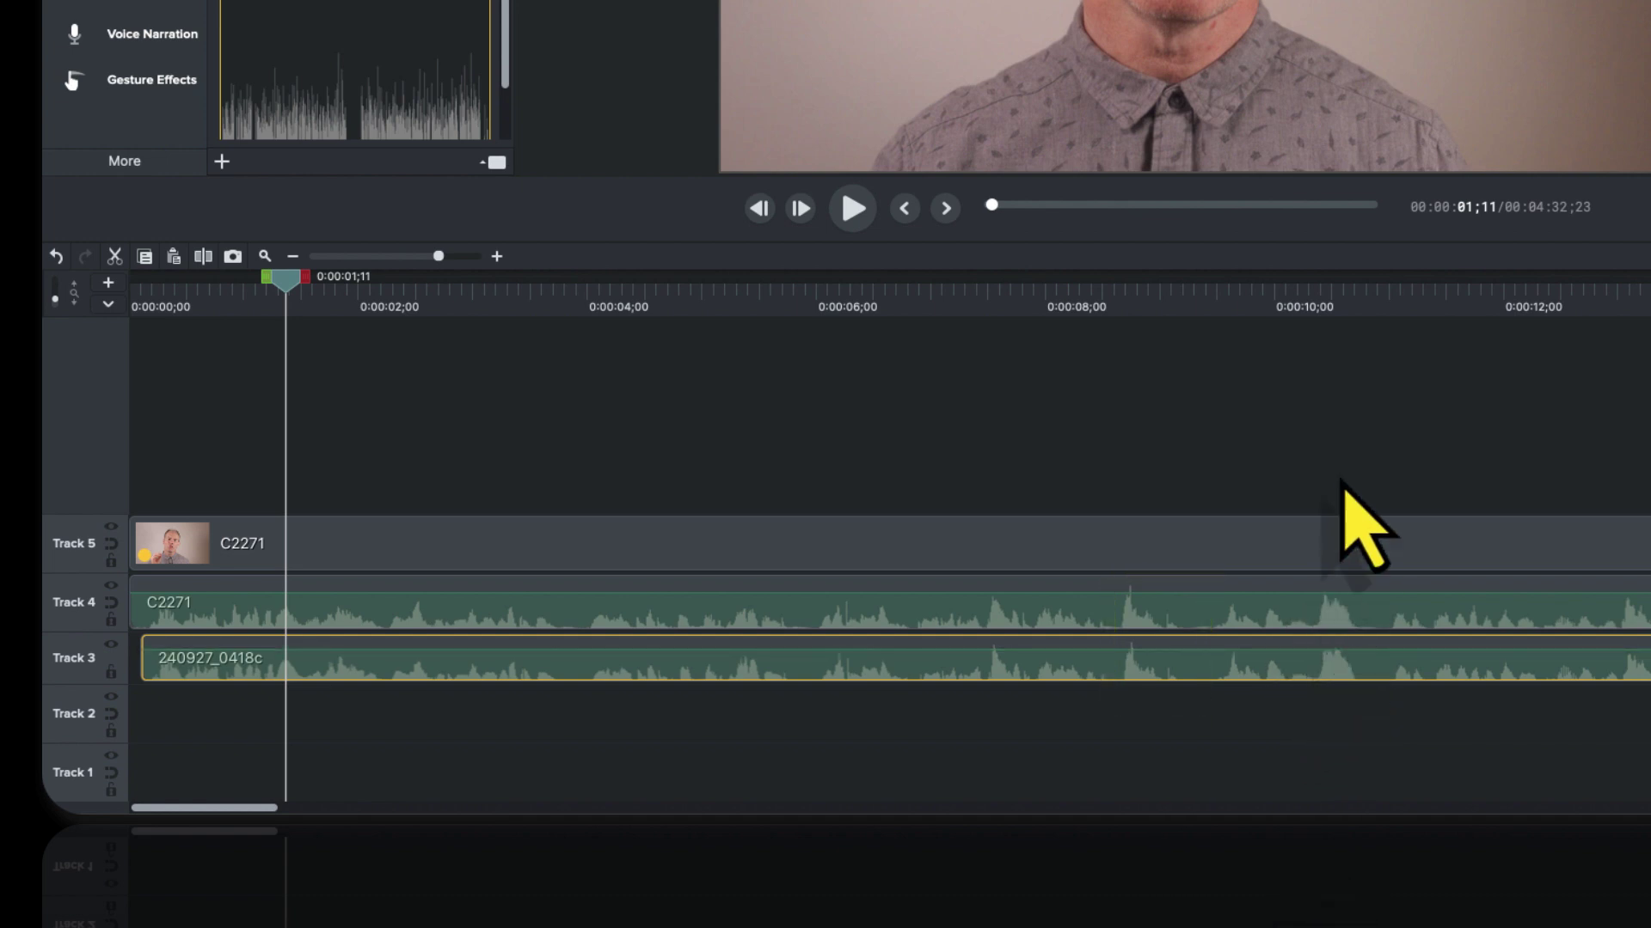
# Place the playhead at 0:00:10;11 beside a tall waveform peak and enlarge the timeline to compare the alignment of both audio clips
pyautogui.click(1301, 315)
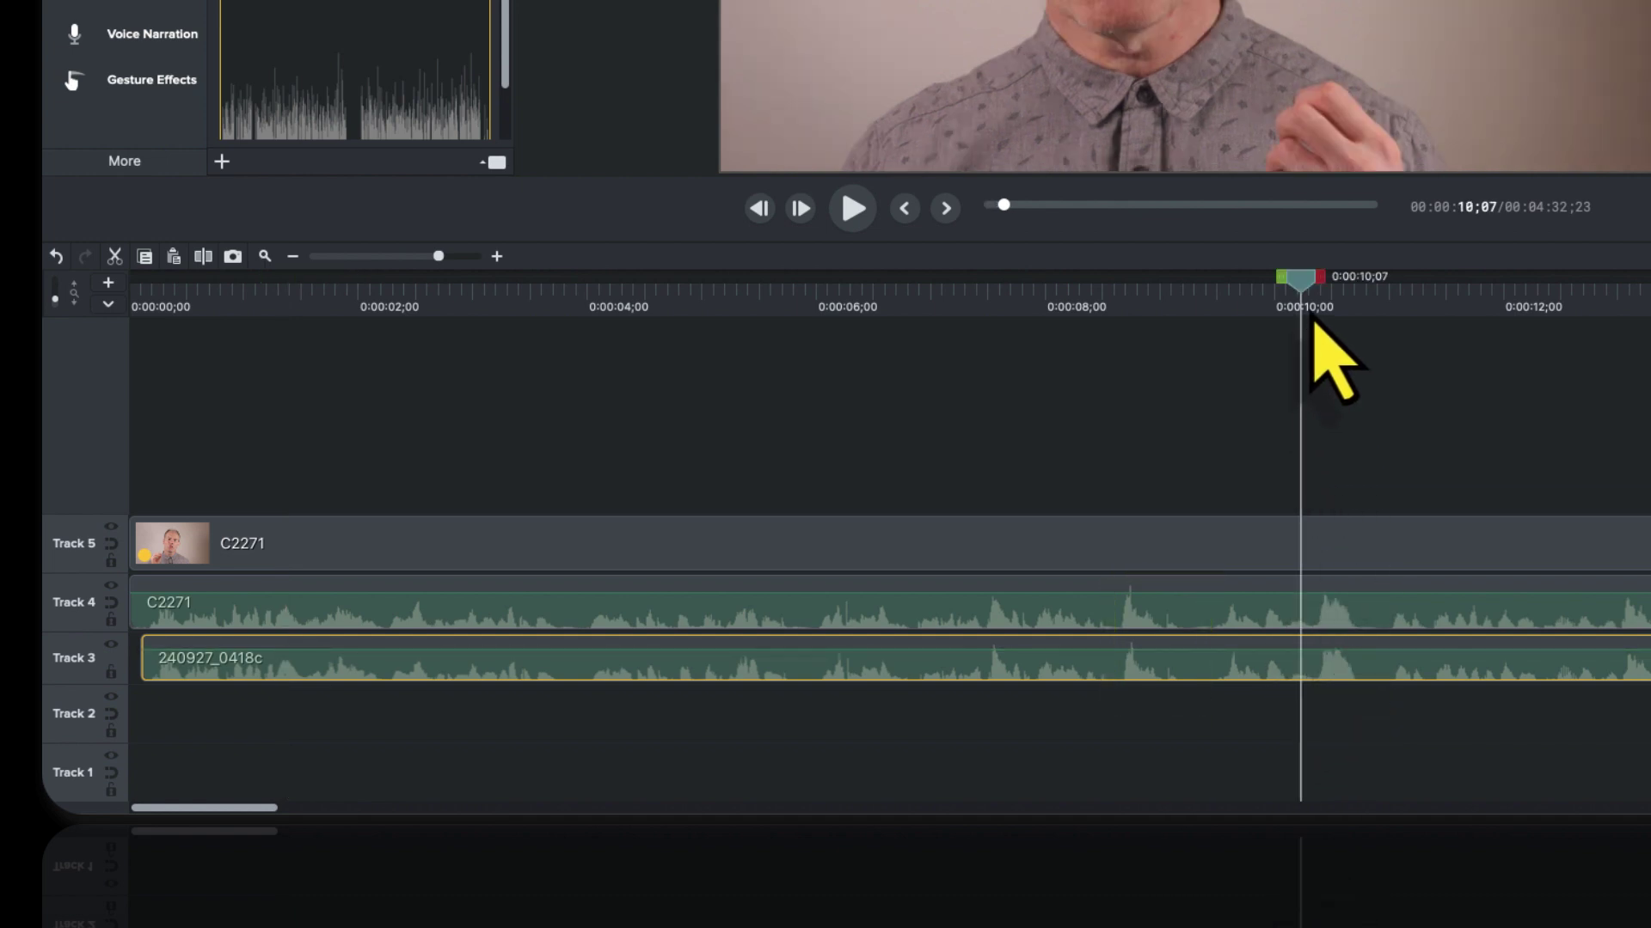
pyautogui.moveTo(1310, 321); pyautogui.dragTo(1323, 323)
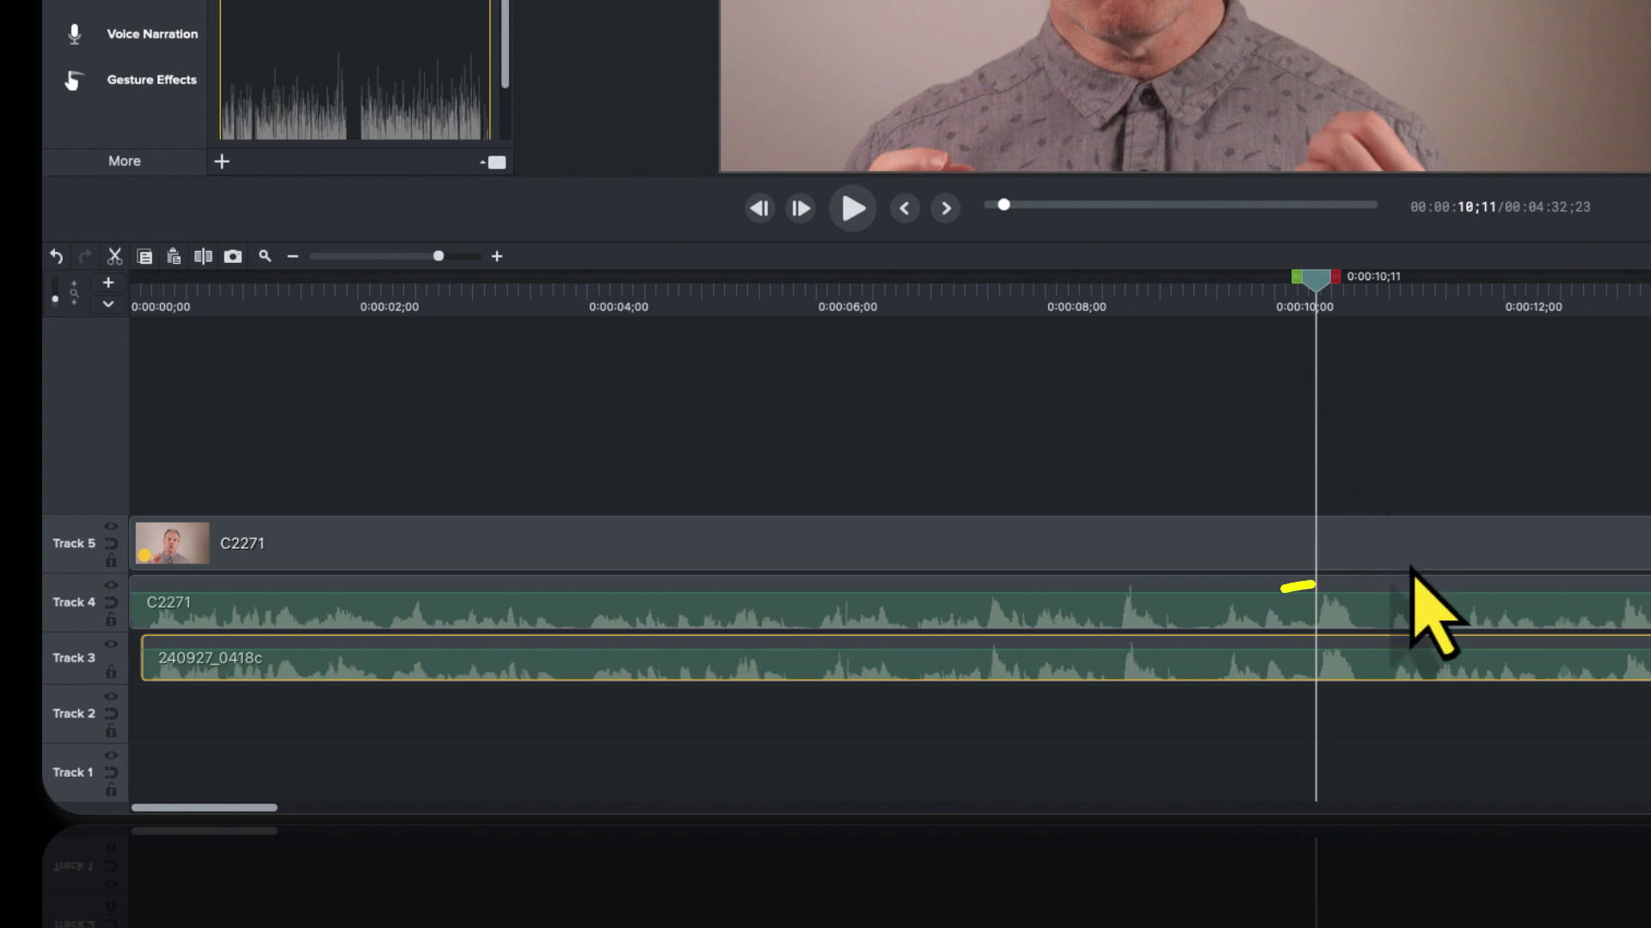
pyautogui.scroll(1, 1417, 612)
pyautogui.press('super+equal')
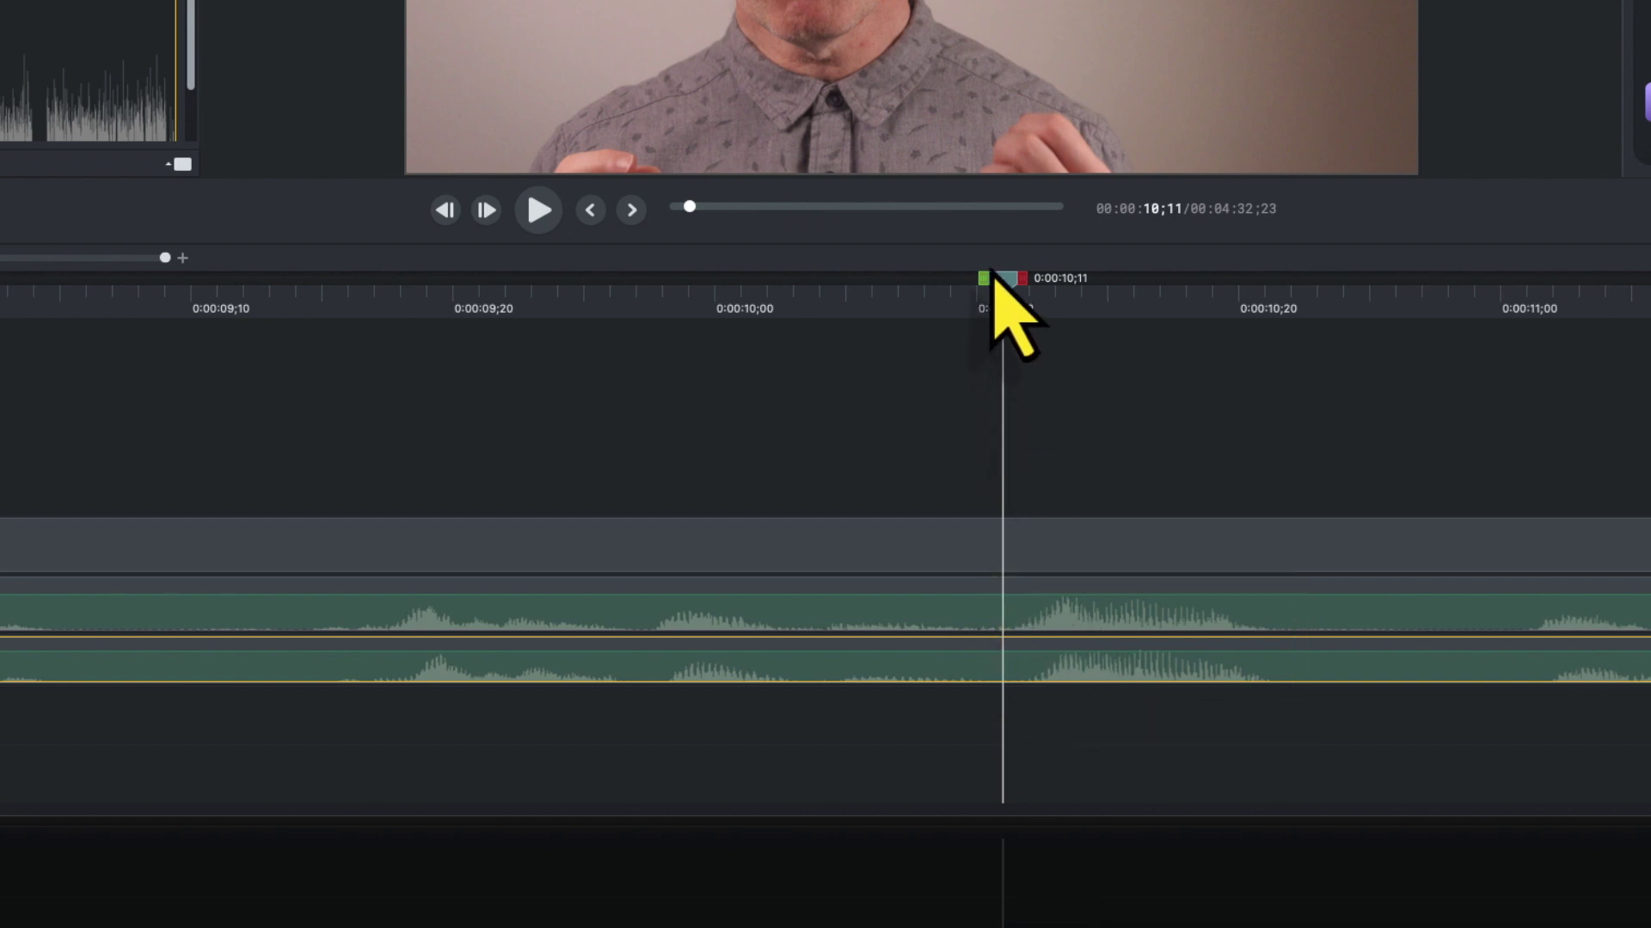
pyautogui.moveTo(1012, 285); pyautogui.dragTo(1016, 290)
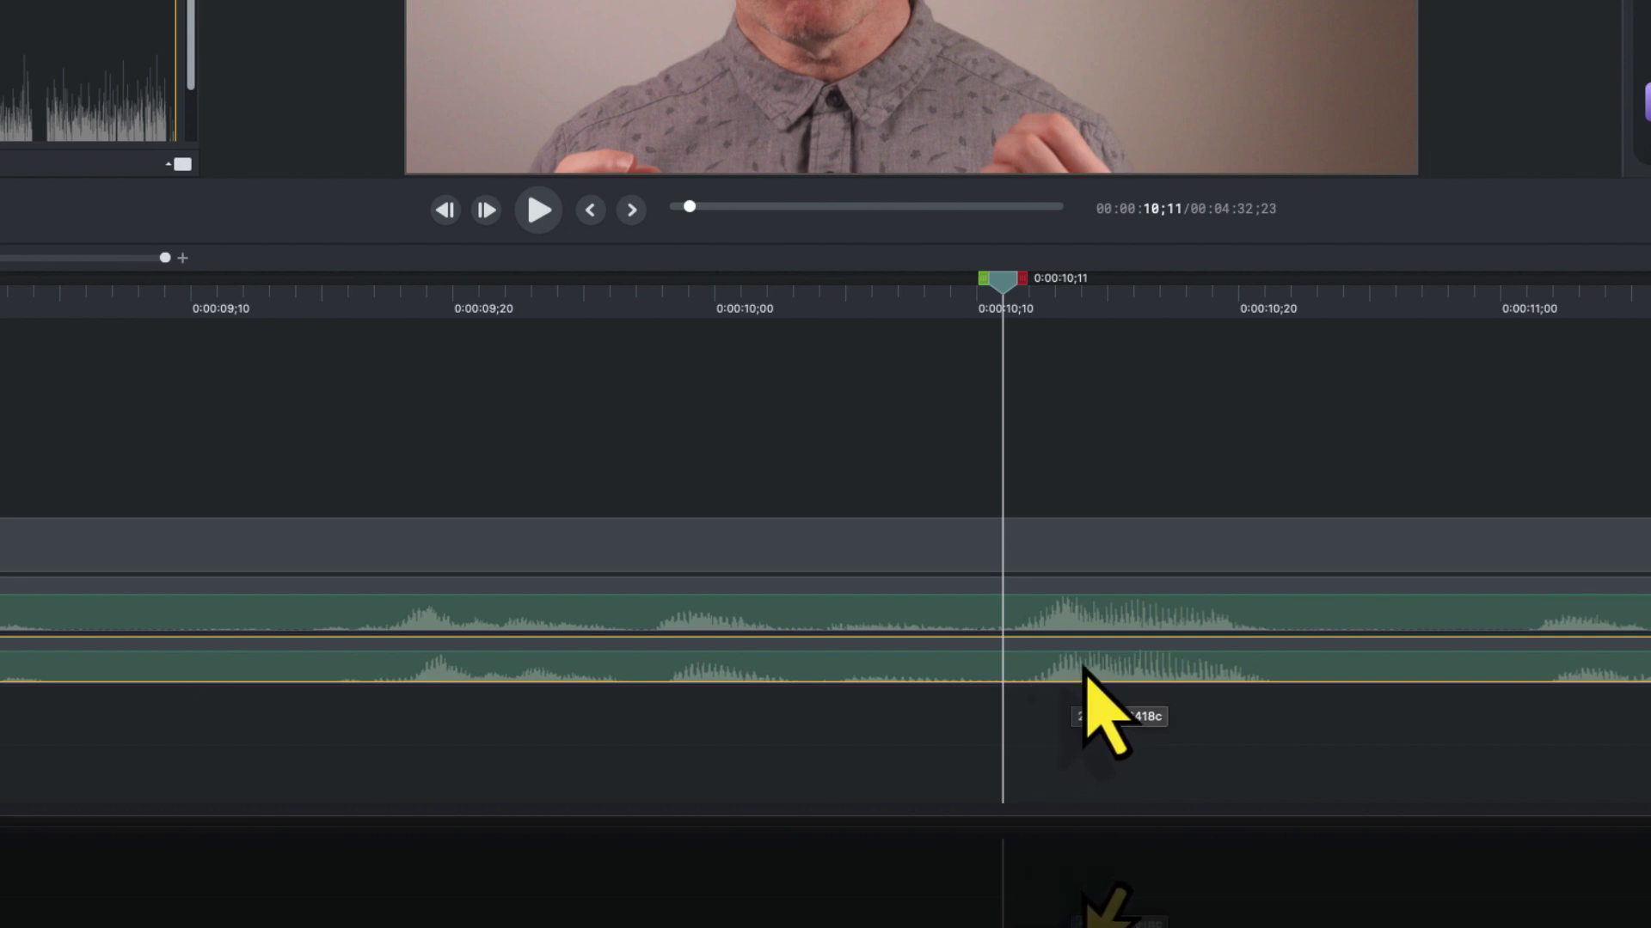
# Play both audio tracks together from 0:00:08;23 for about two seconds to listen for echo
pyautogui.scroll(-5, 1083, 675)
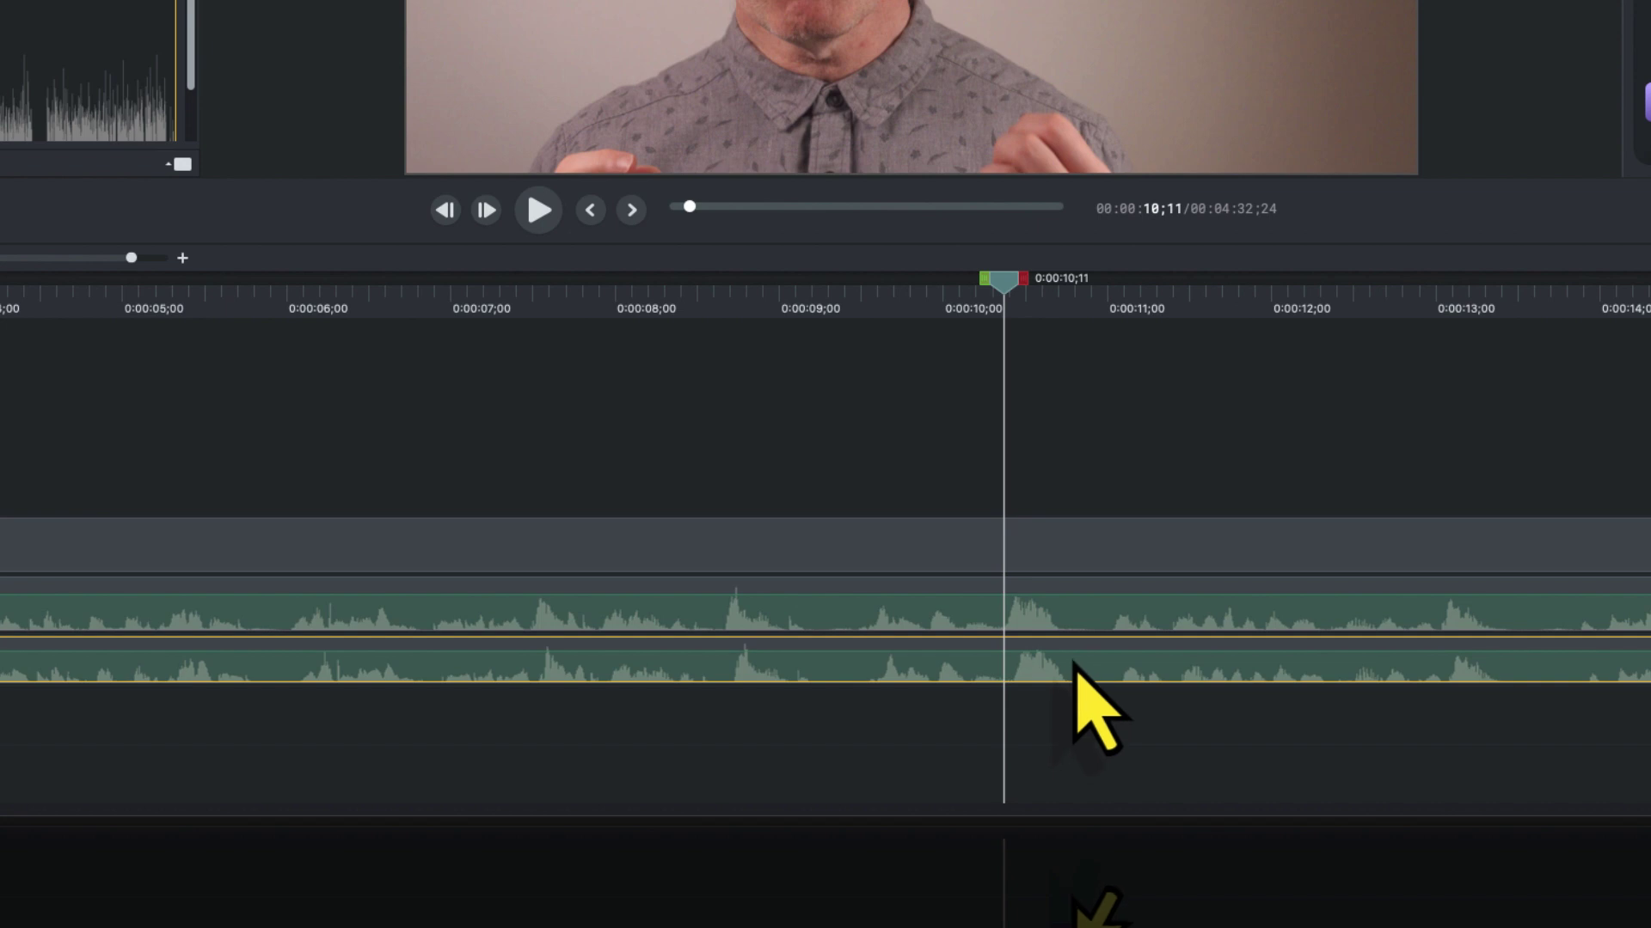
pyautogui.click(742, 323)
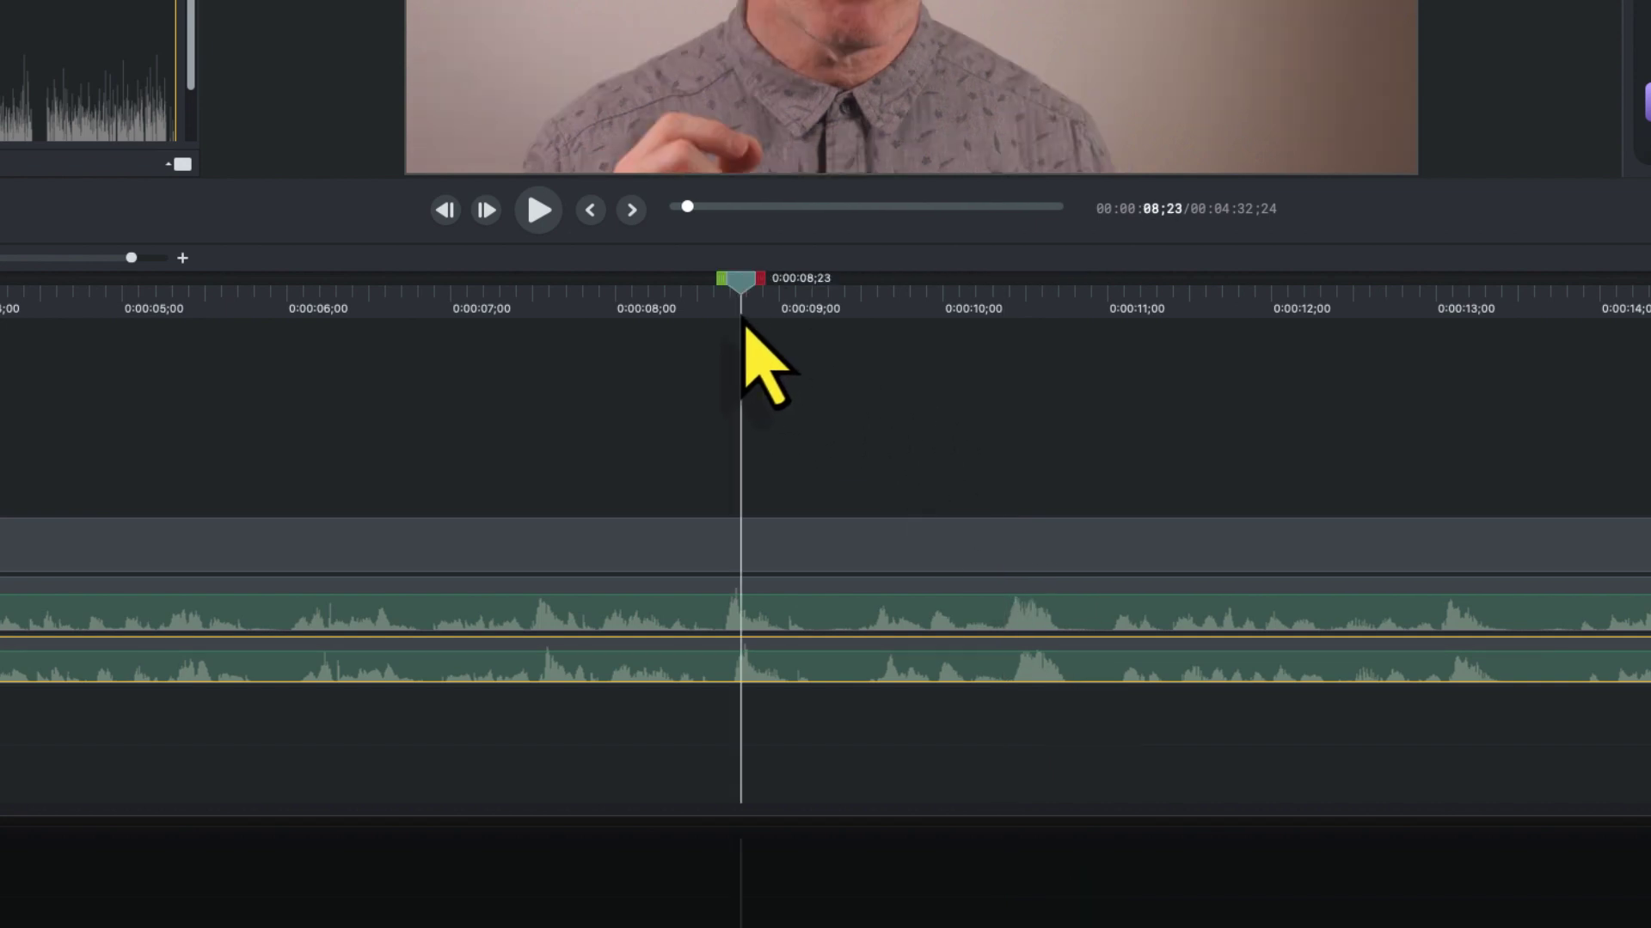
pyautogui.press('space')
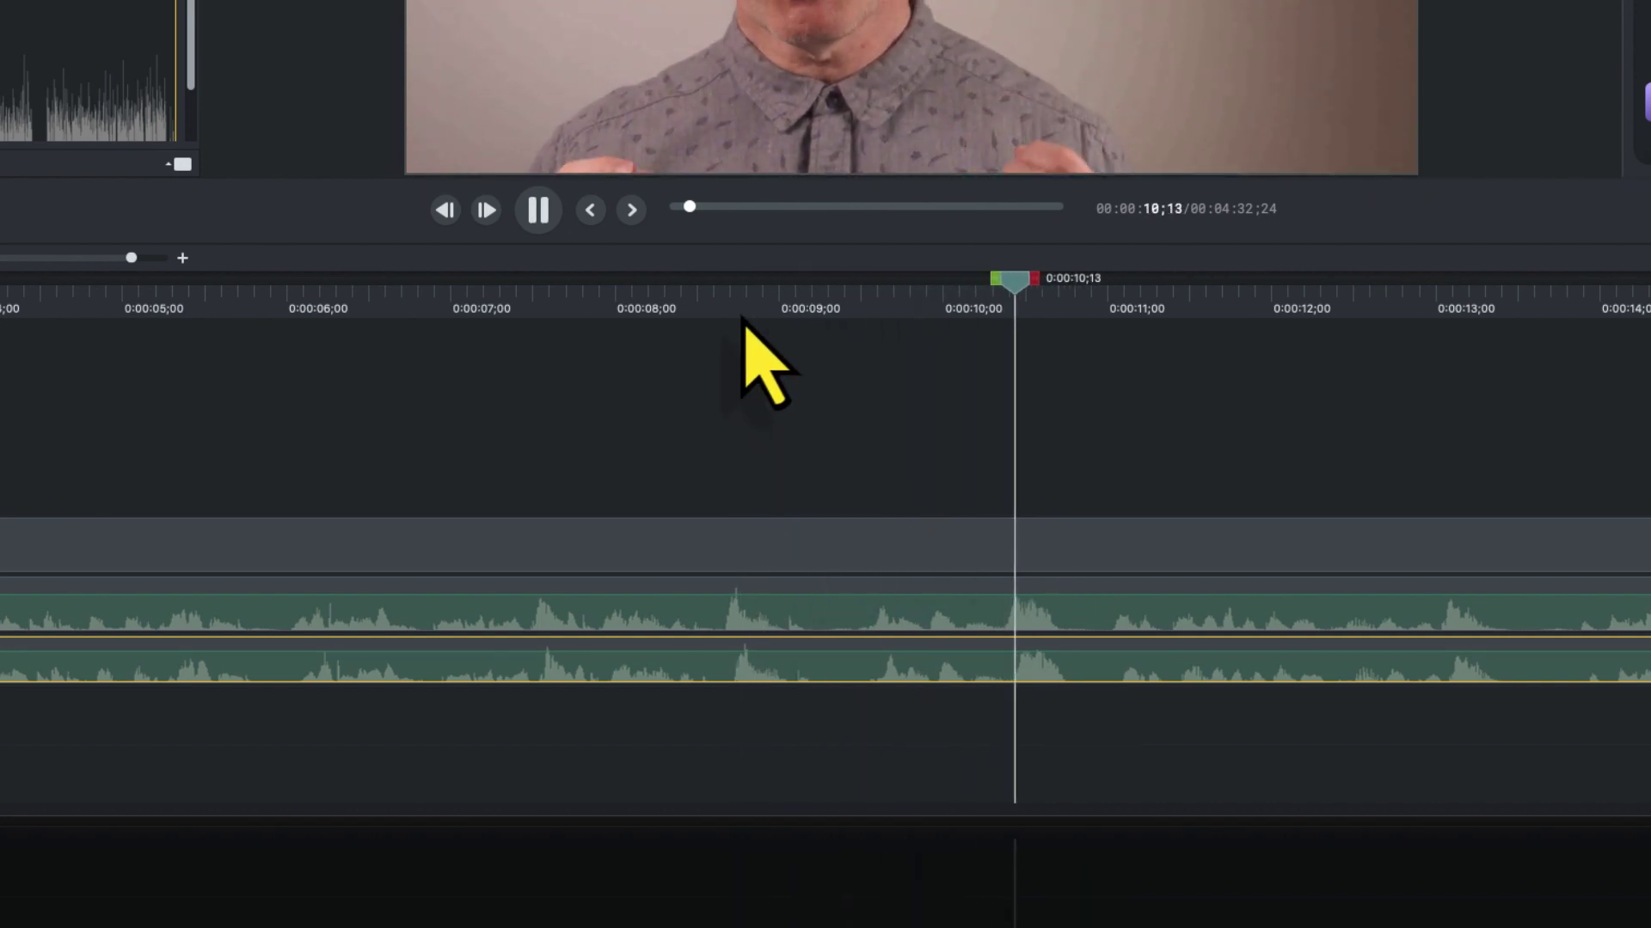
pyautogui.press('space')
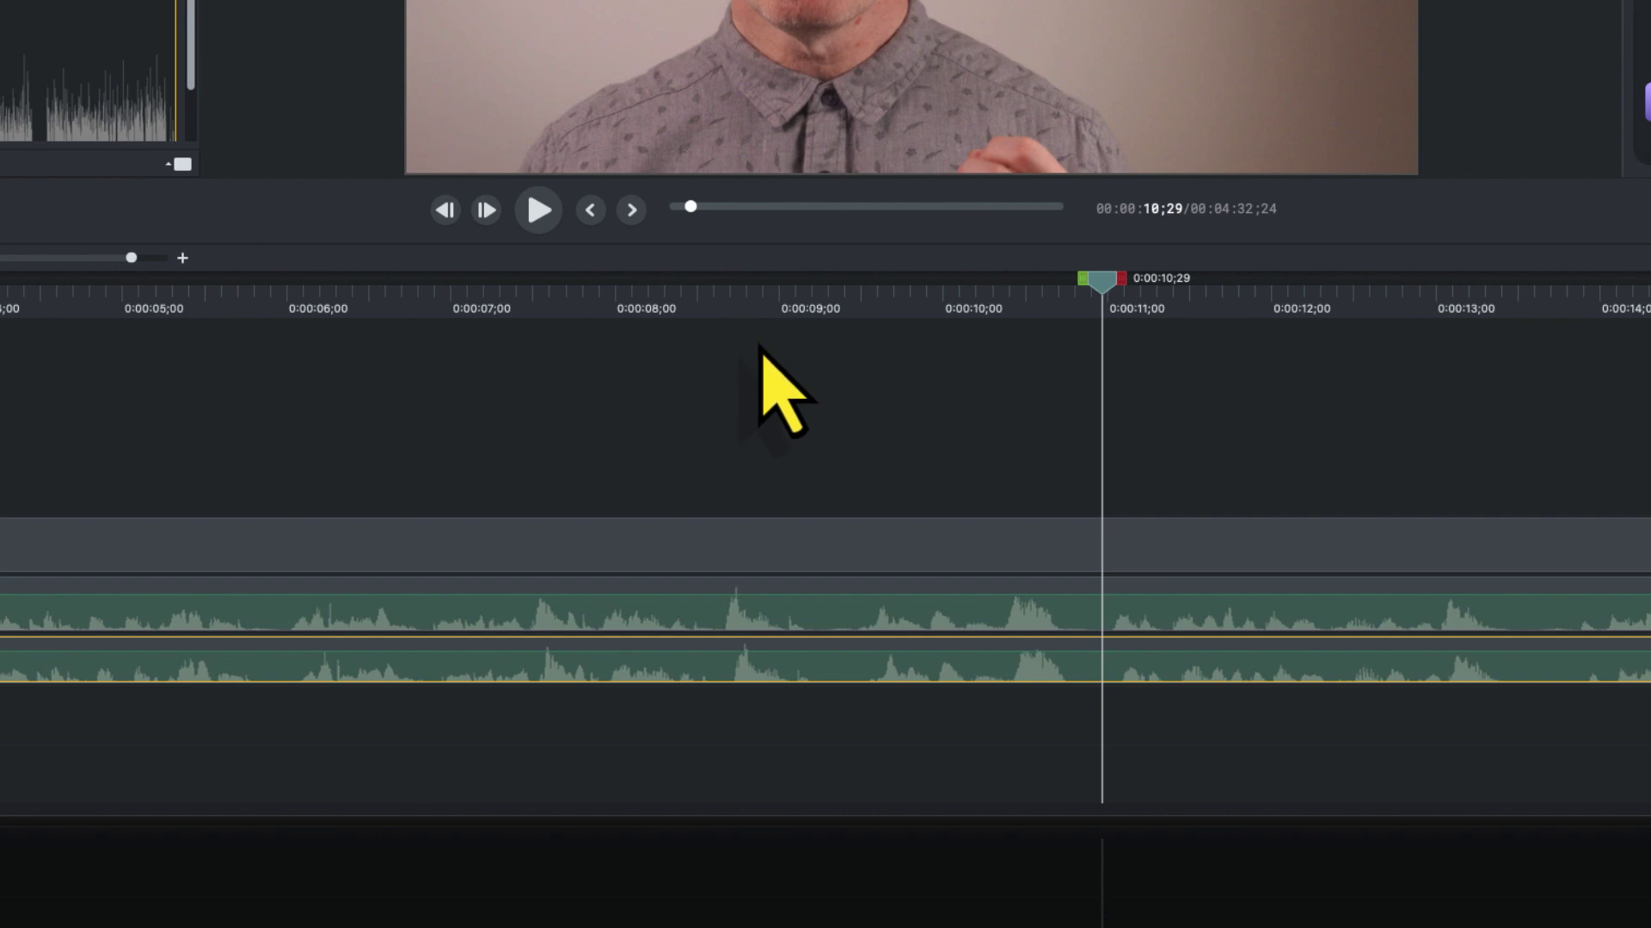
# Shift 240927_0418c about two frames earlier on Track 3 to line up its peaks more closely with the C2271 audio
pyautogui.scroll(5, 986, 648)
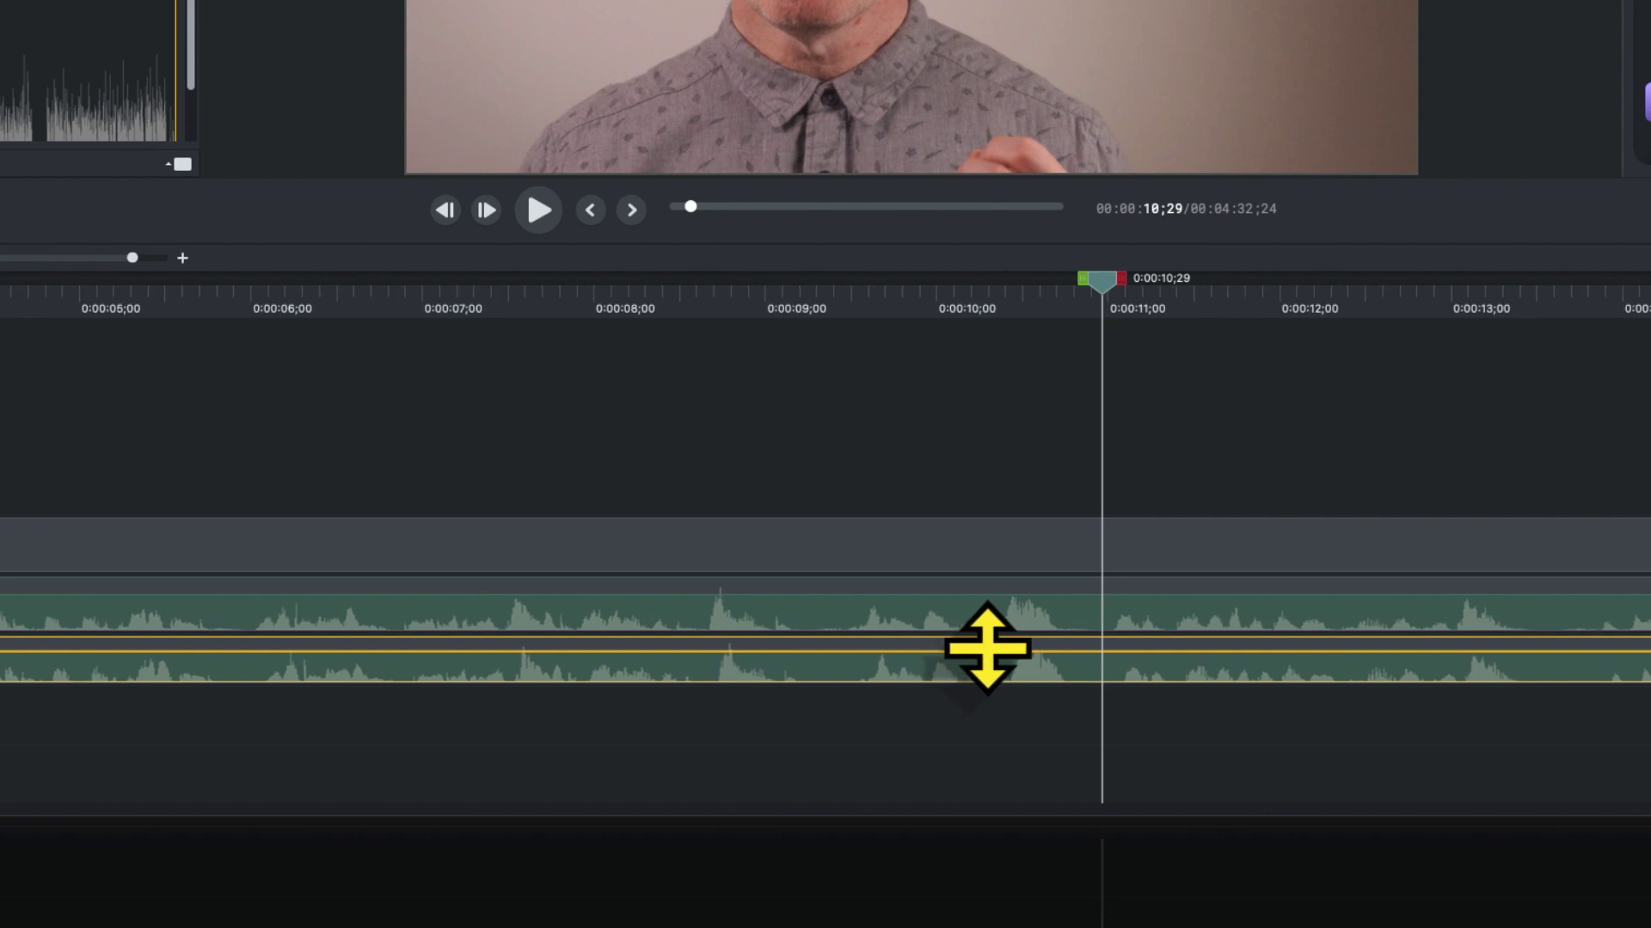
pyautogui.scroll(4, 985, 648)
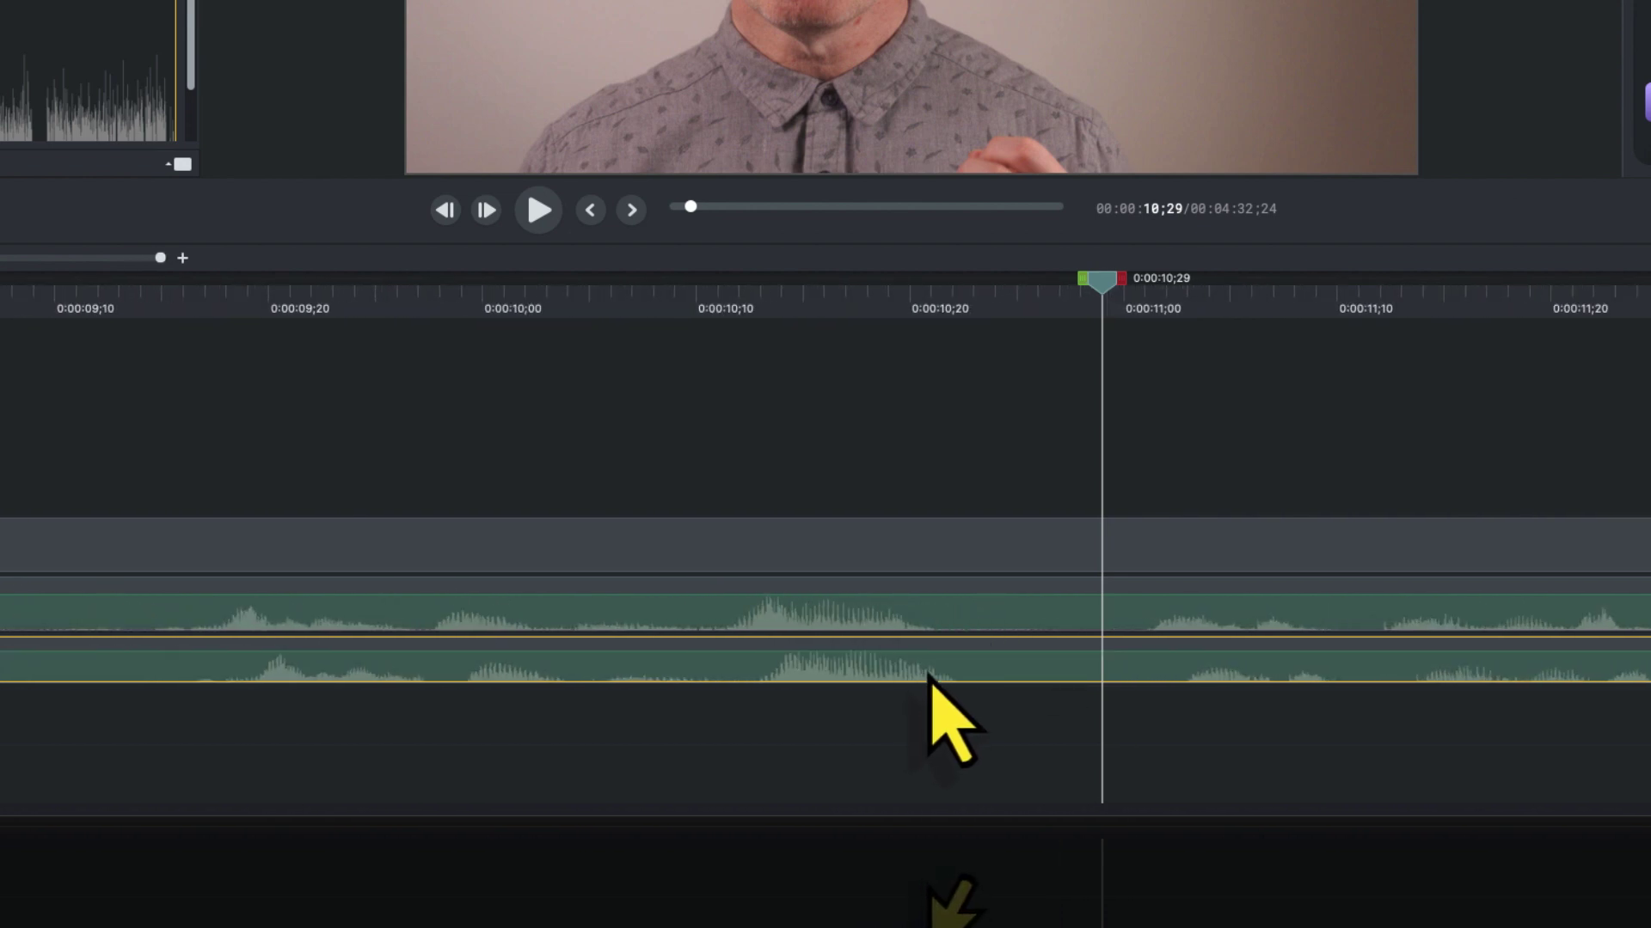
pyautogui.moveTo(925, 674); pyautogui.dragTo(894, 679)
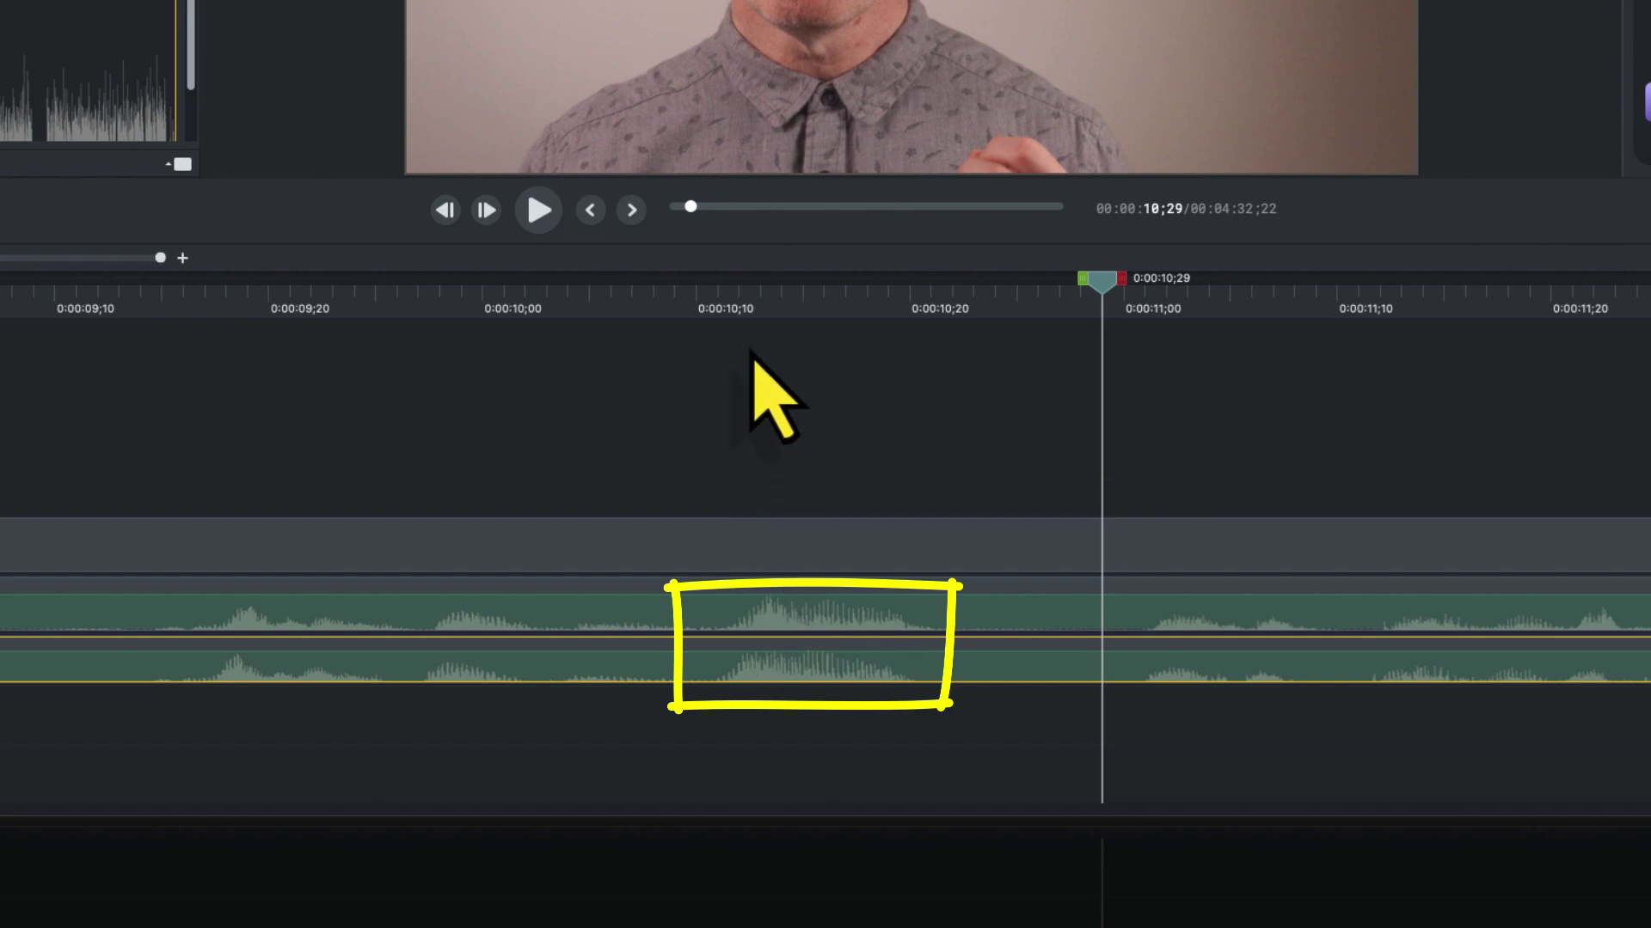
# Check the peak alignment at 0:00:10;11 and play both audio tracks together from there
pyautogui.click(737, 296)
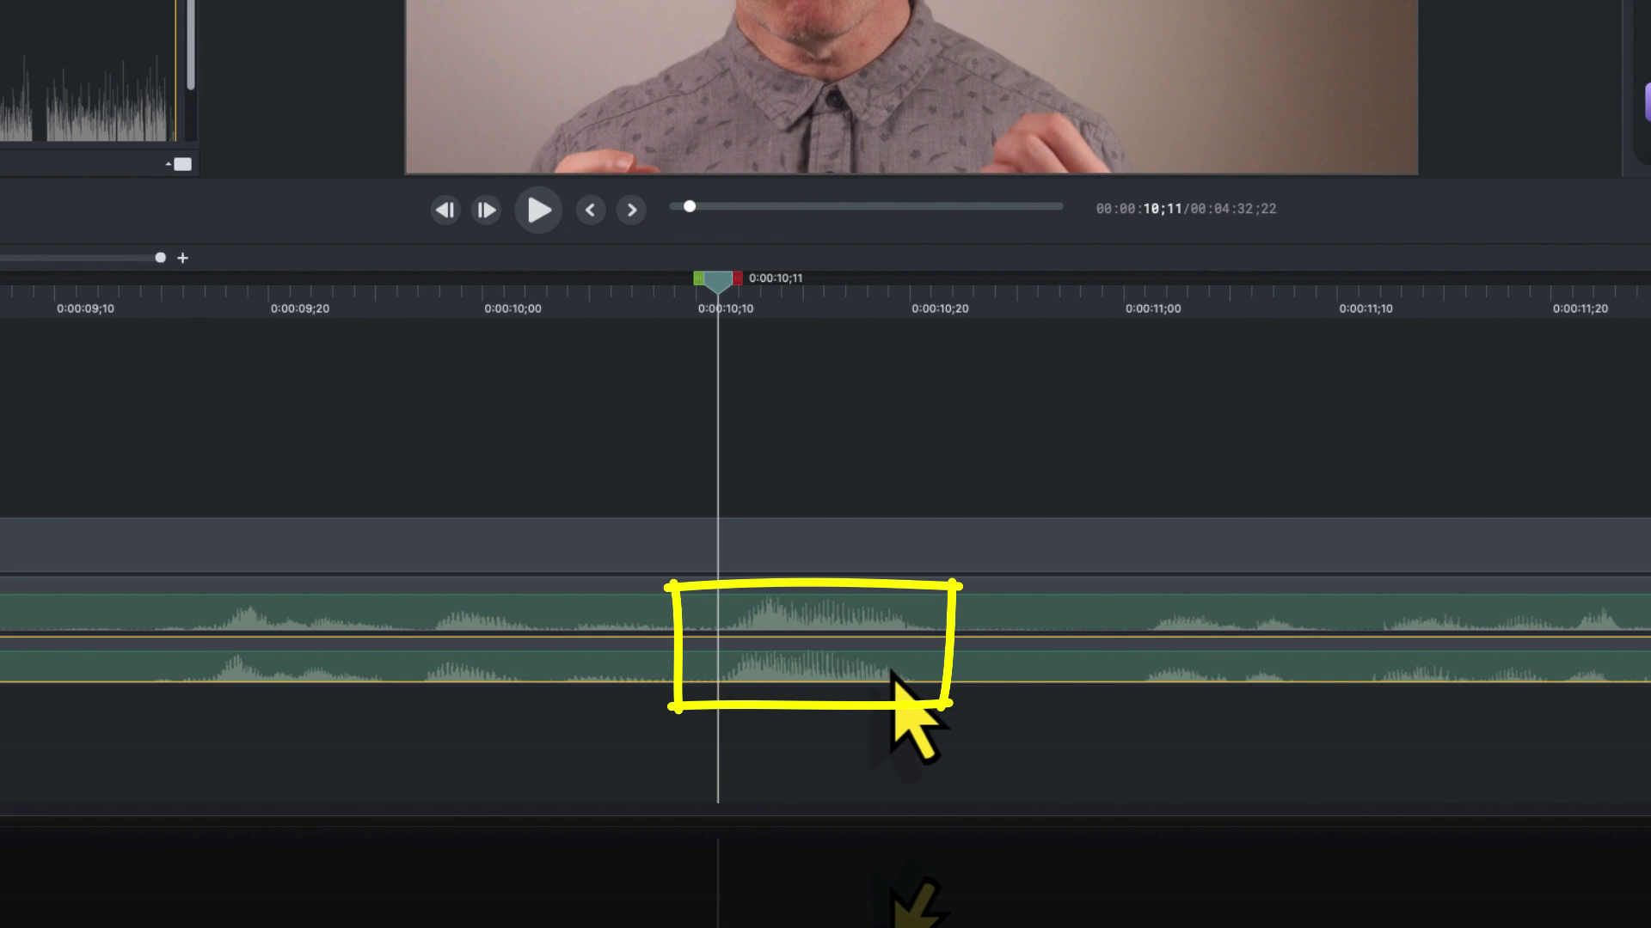
pyautogui.scroll(-10, 848, 620)
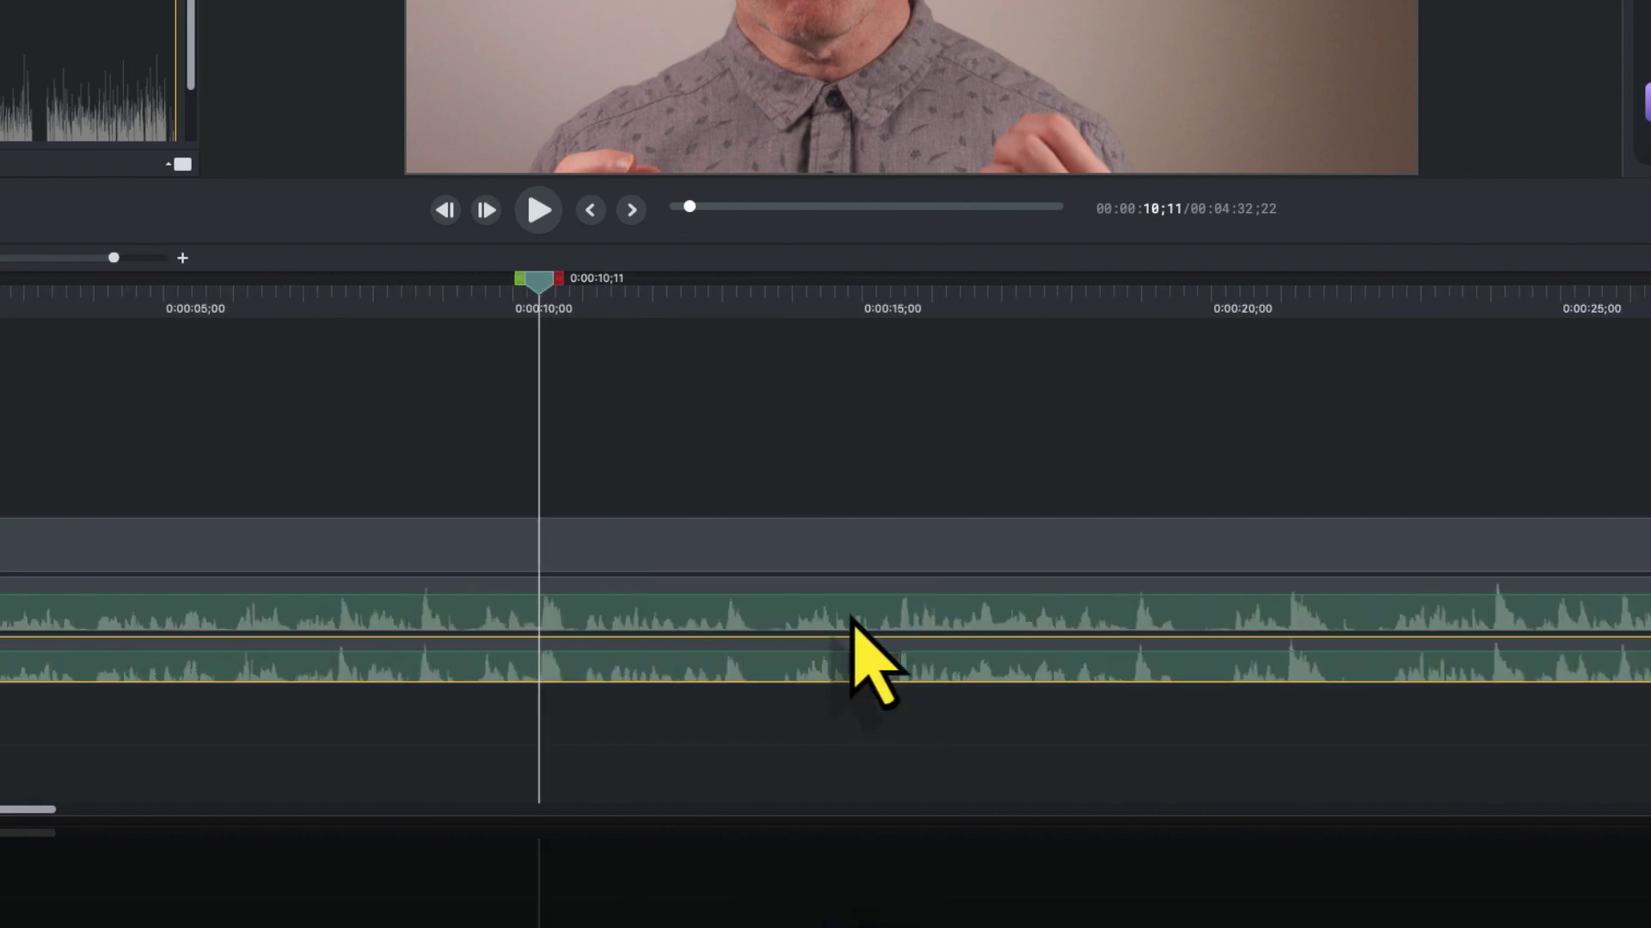
pyautogui.press('space')
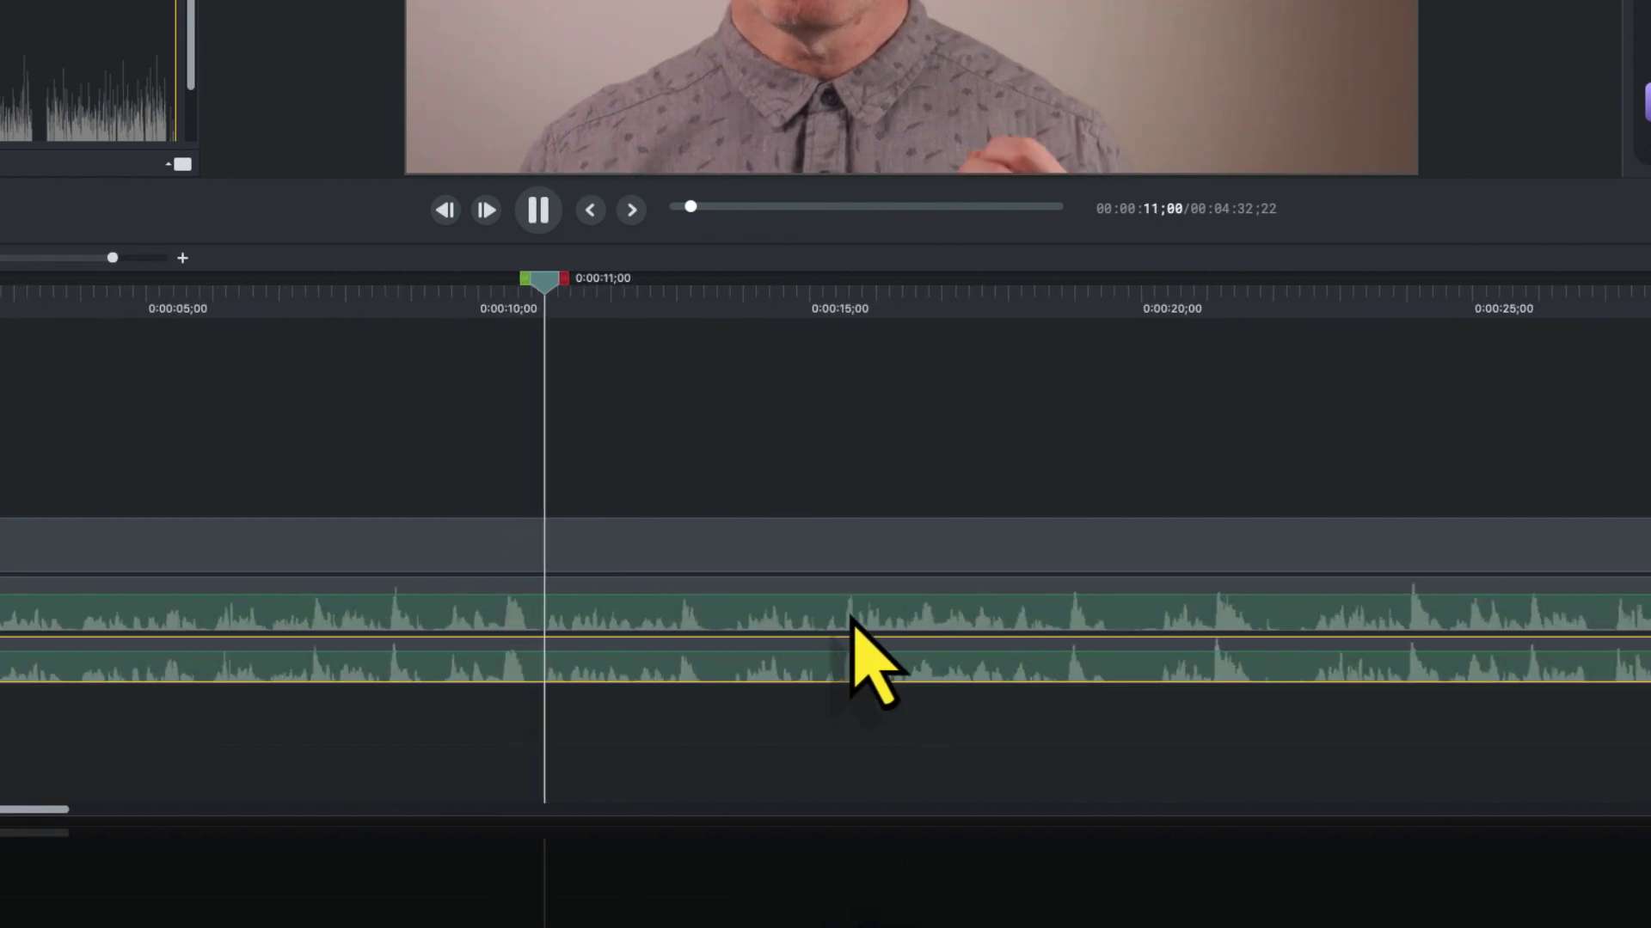
pyautogui.press('space')
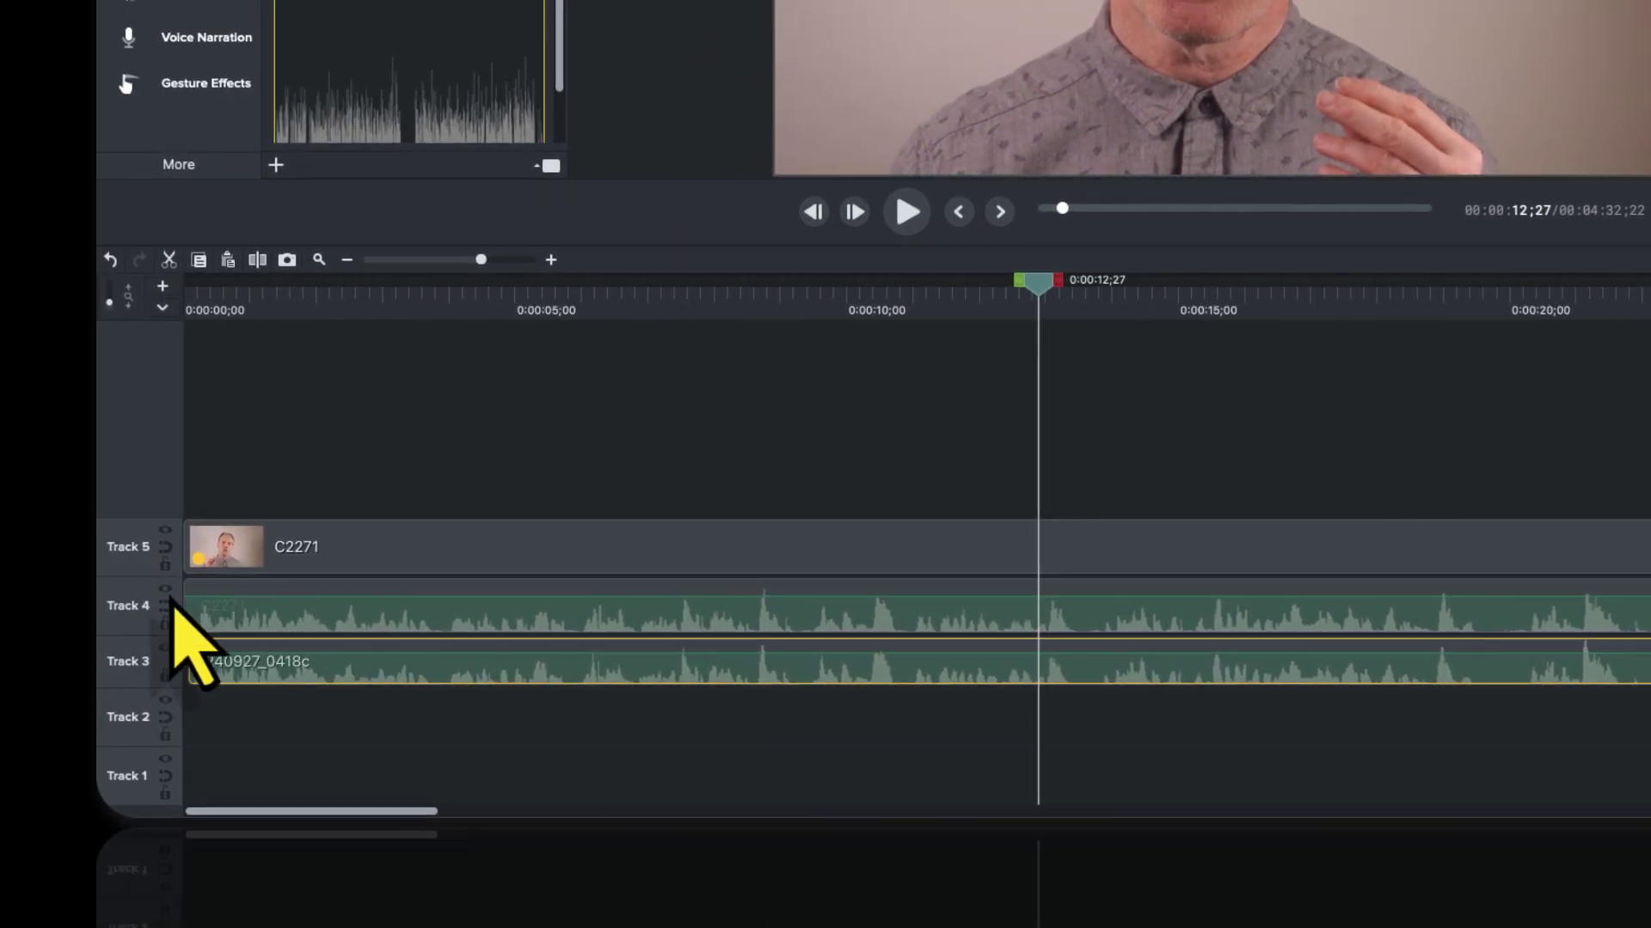
# Turn off Track 4 and play from 0:00:06;01 to check the lip sync of 240927_0418c alone
pyautogui.click(165, 590)
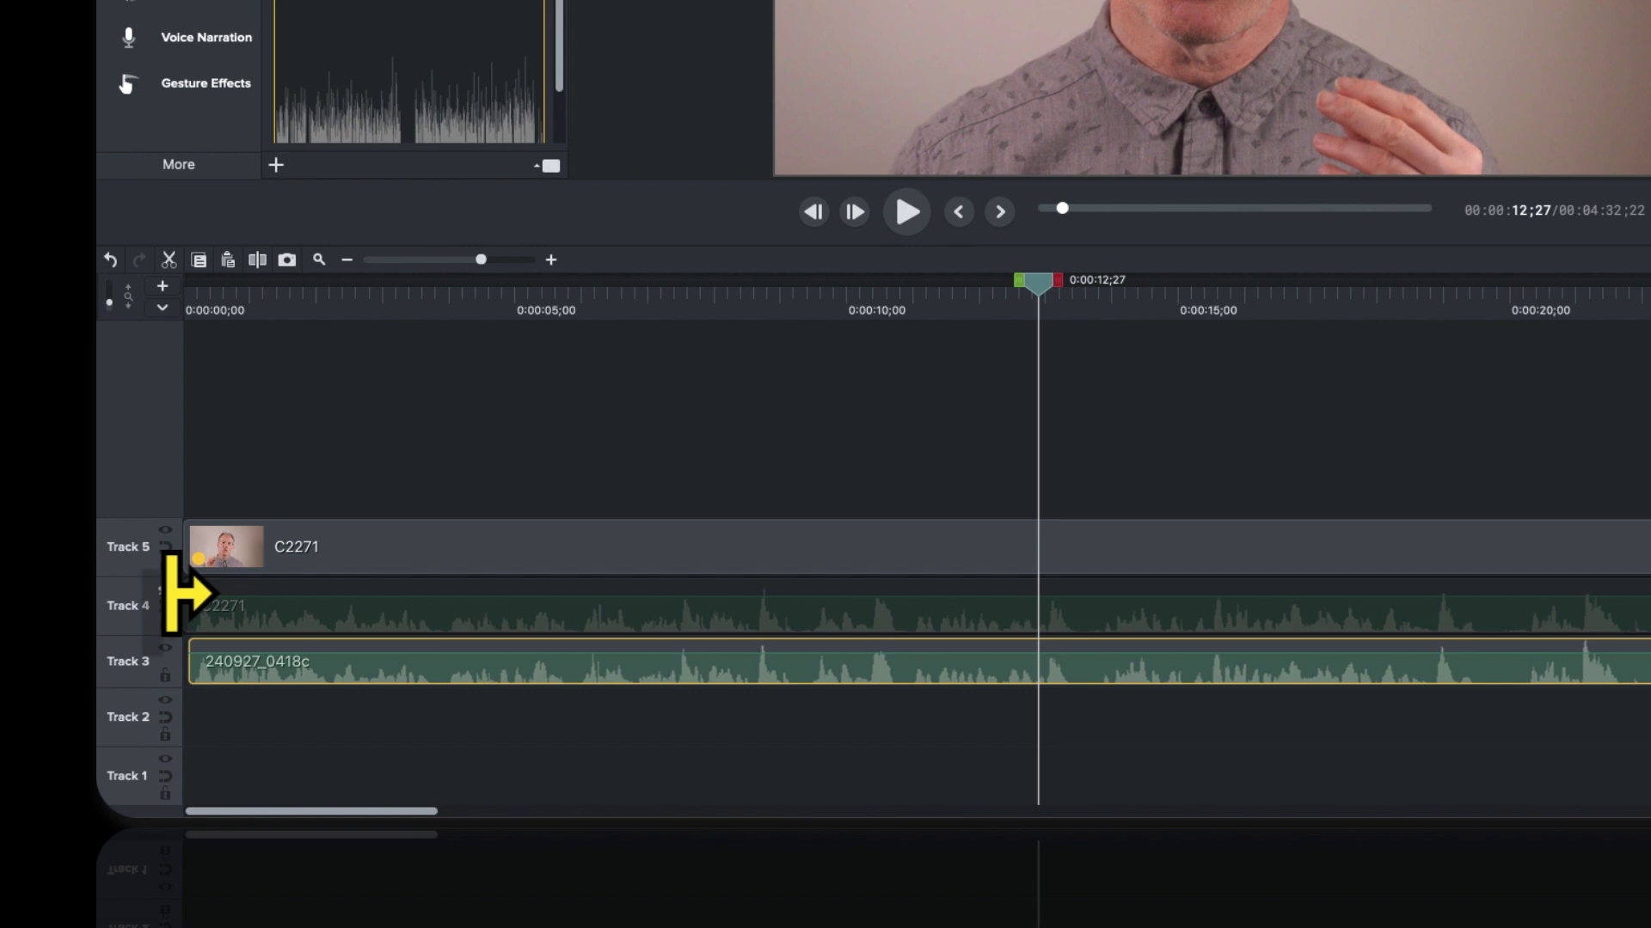
pyautogui.click(585, 312)
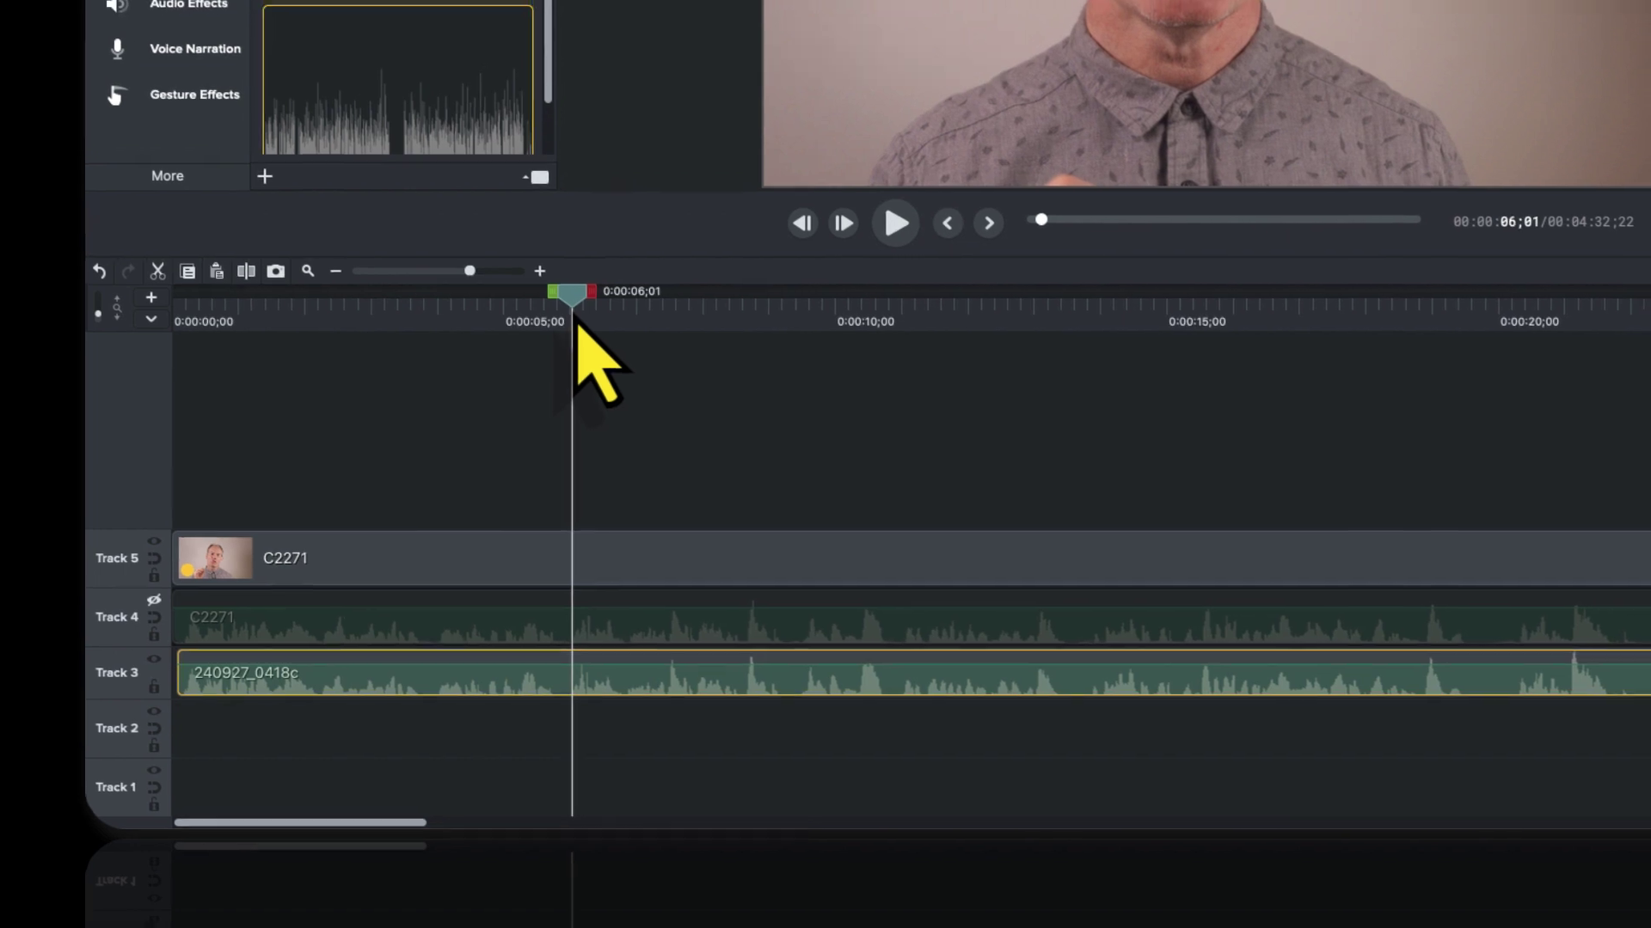
pyautogui.press('space')
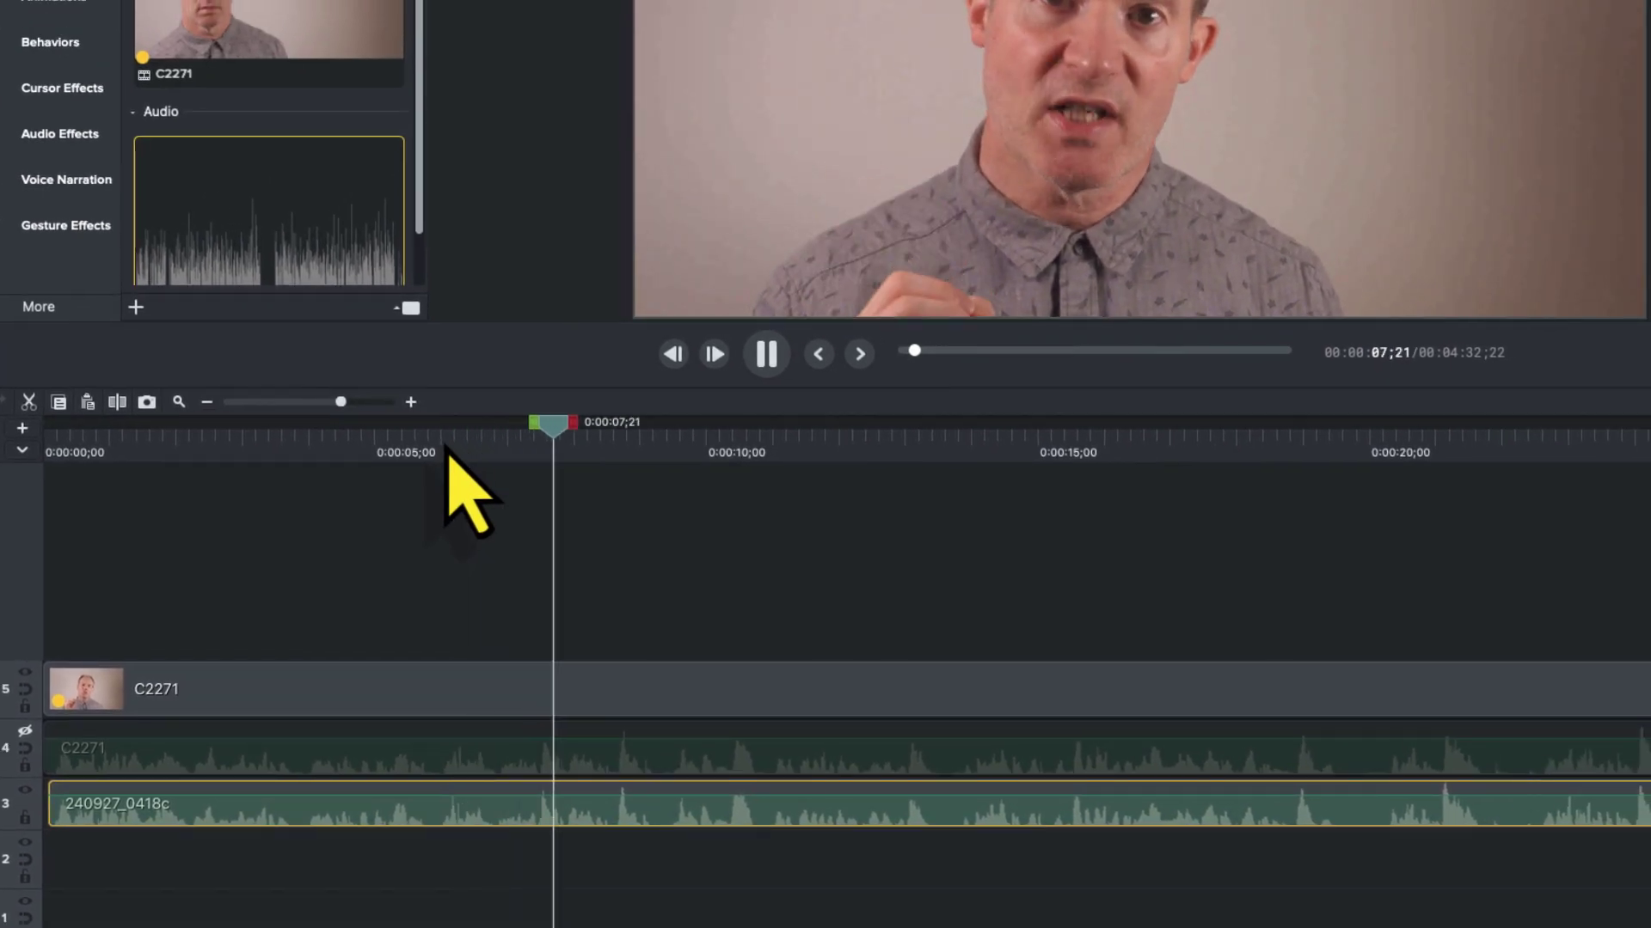
pyautogui.press('space')
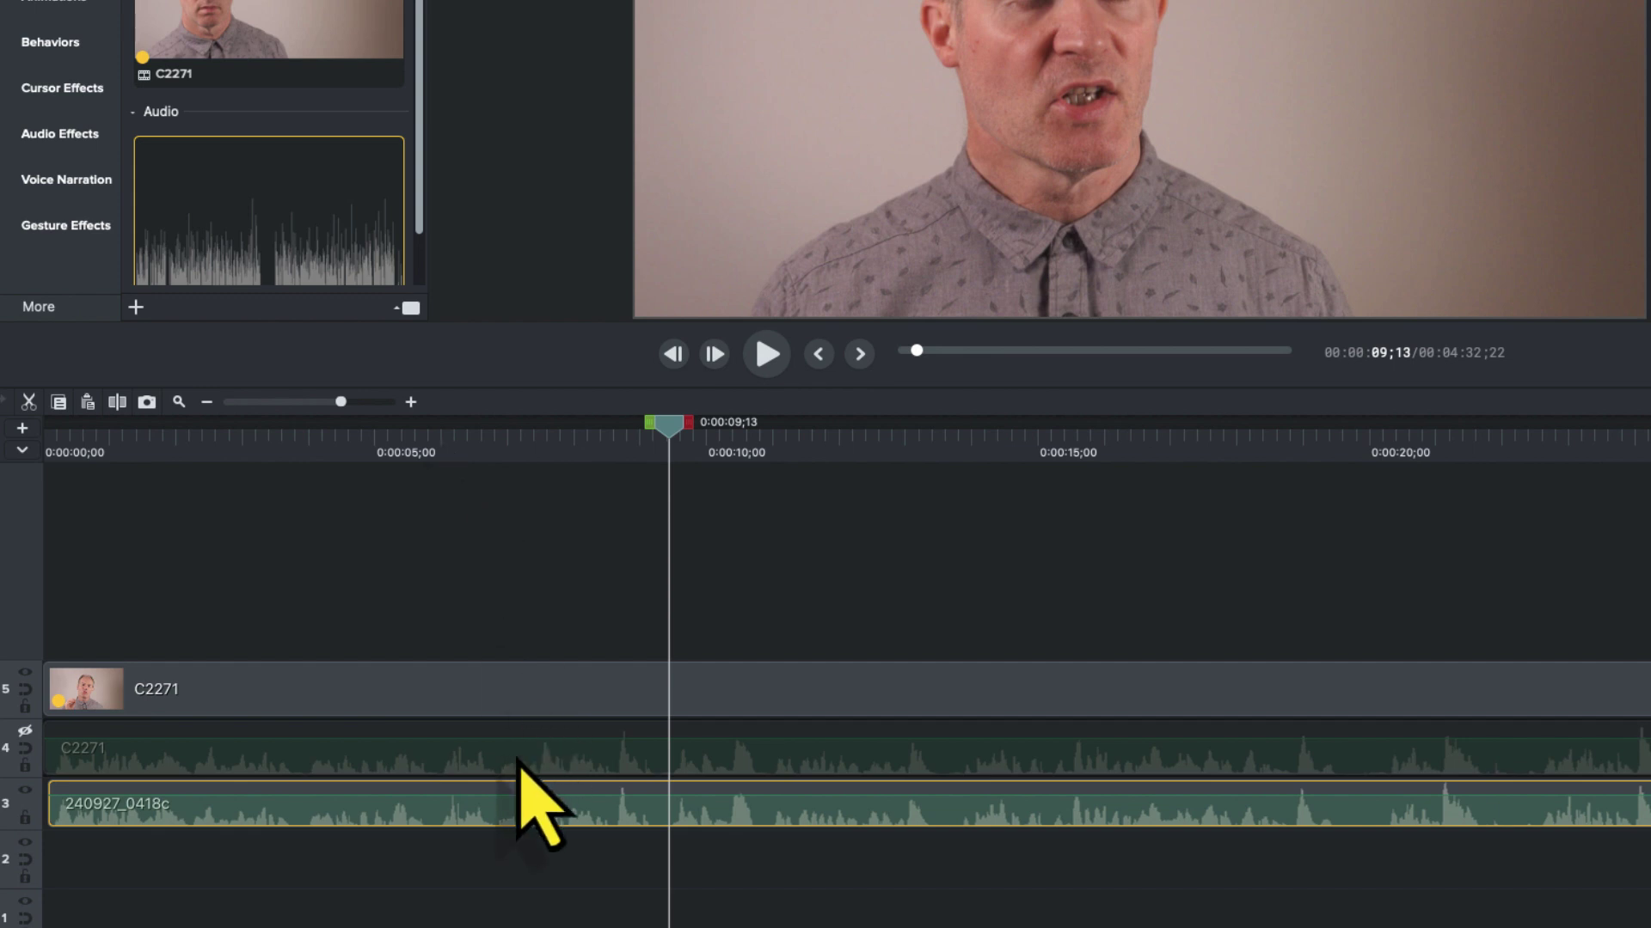
# Turn Track 4 back on, delete its C2271 camera audio clip and place the playhead at 0:00:09;28
pyautogui.click(525, 710)
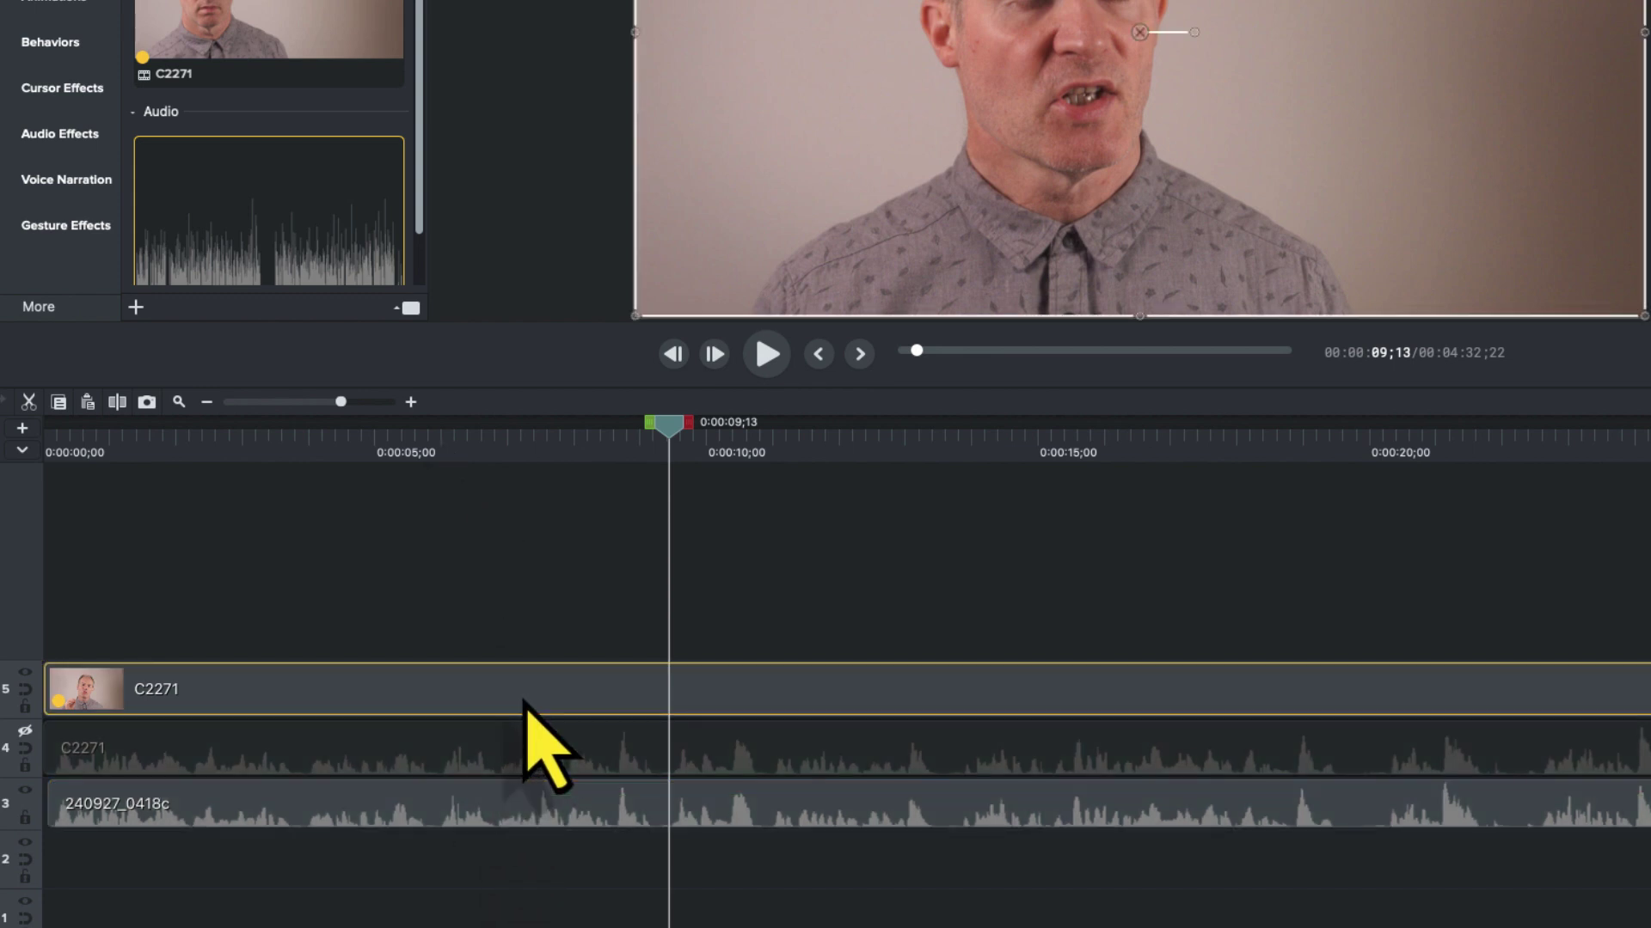
pyautogui.click(25, 731)
pyautogui.click(138, 767)
pyautogui.press('Delete')
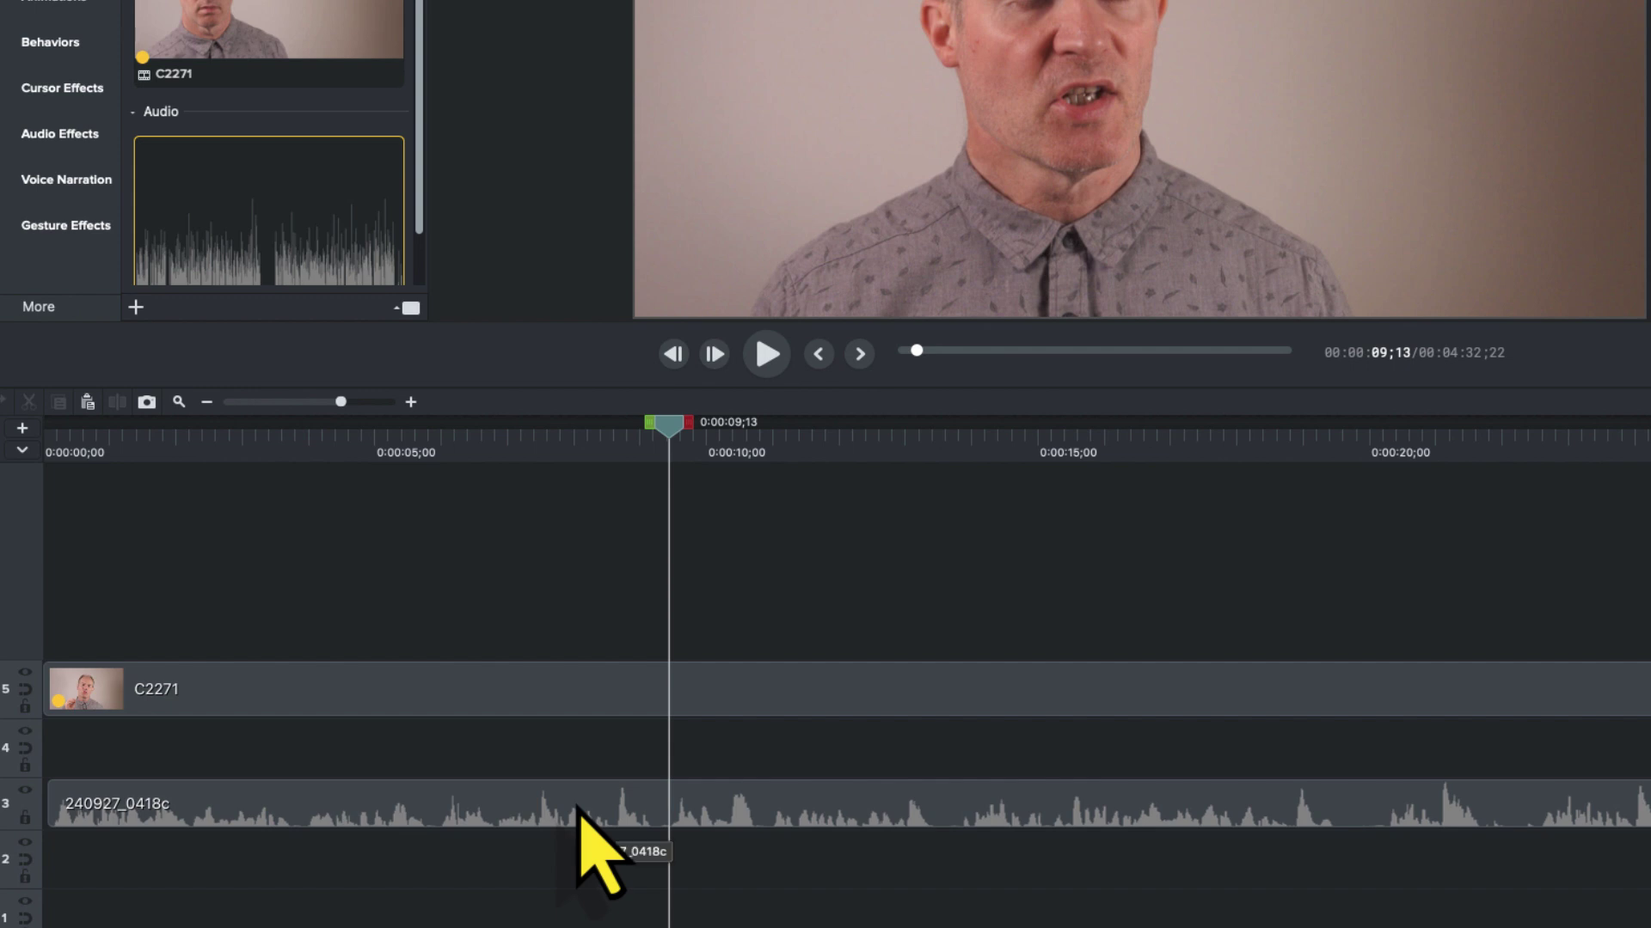
pyautogui.click(704, 471)
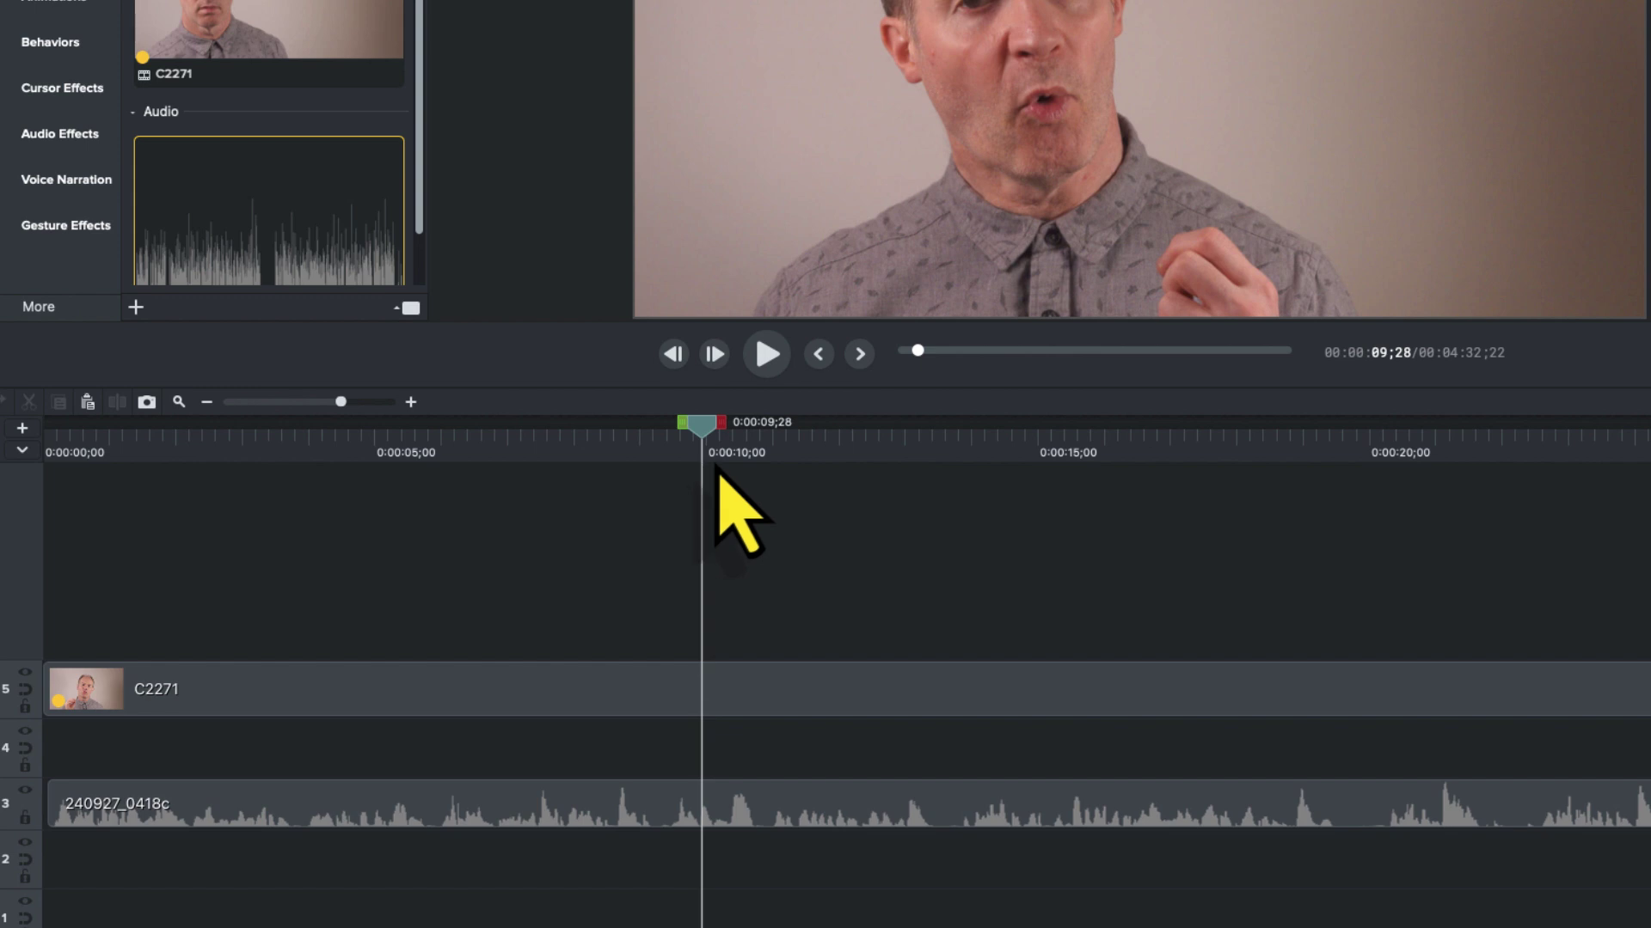